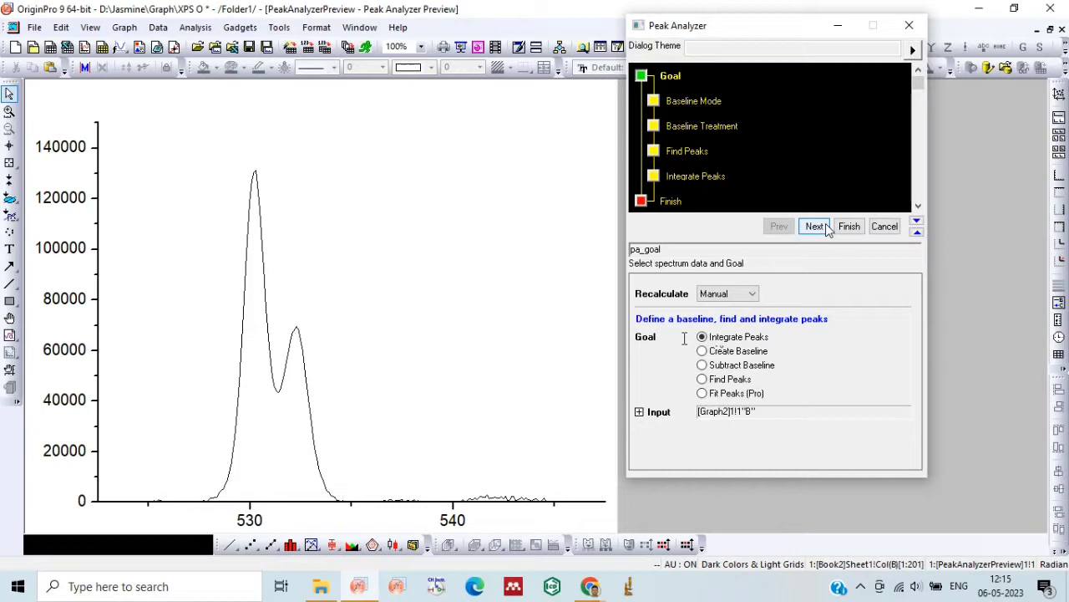
- Keep the Integrate Peaks goal with a constant baseline at the minimum, enable automatic baseline subtraction, and proceed to peak finding
left_click(815, 227)
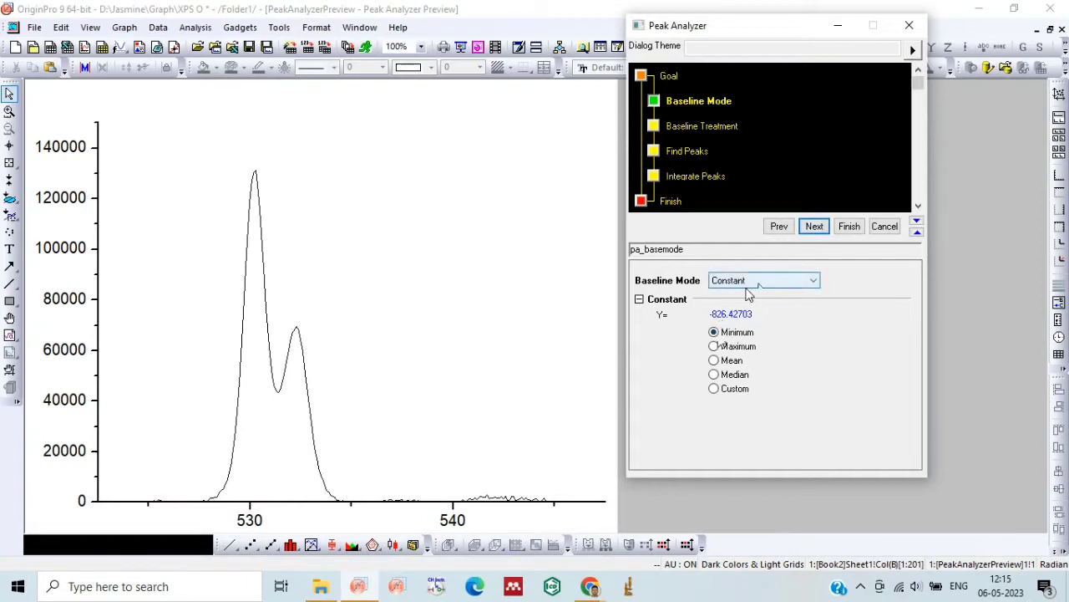
left_click(814, 226)
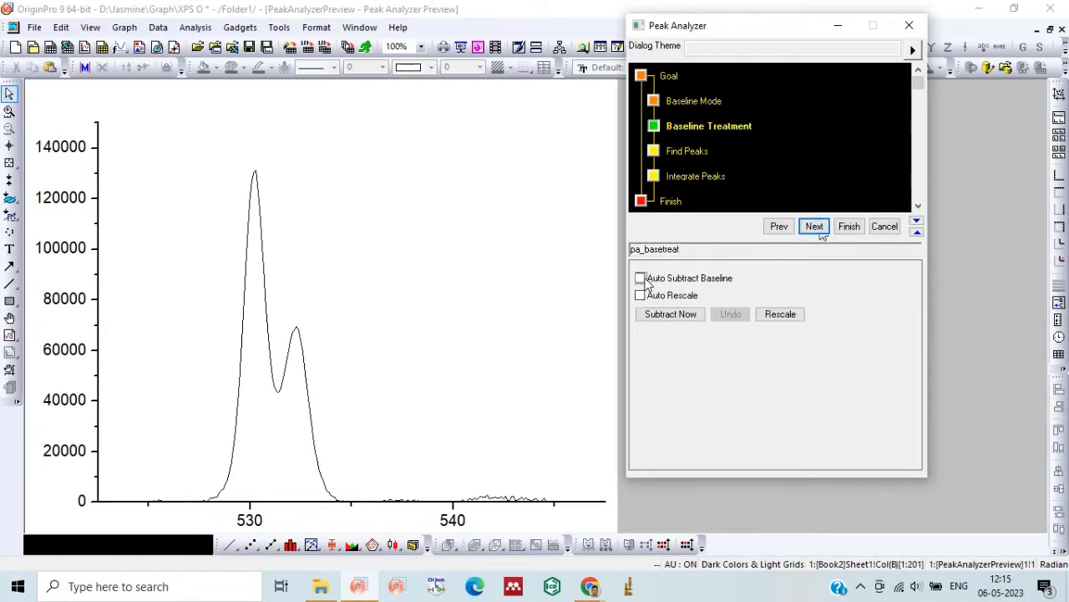
left_click(640, 278)
left_click(815, 227)
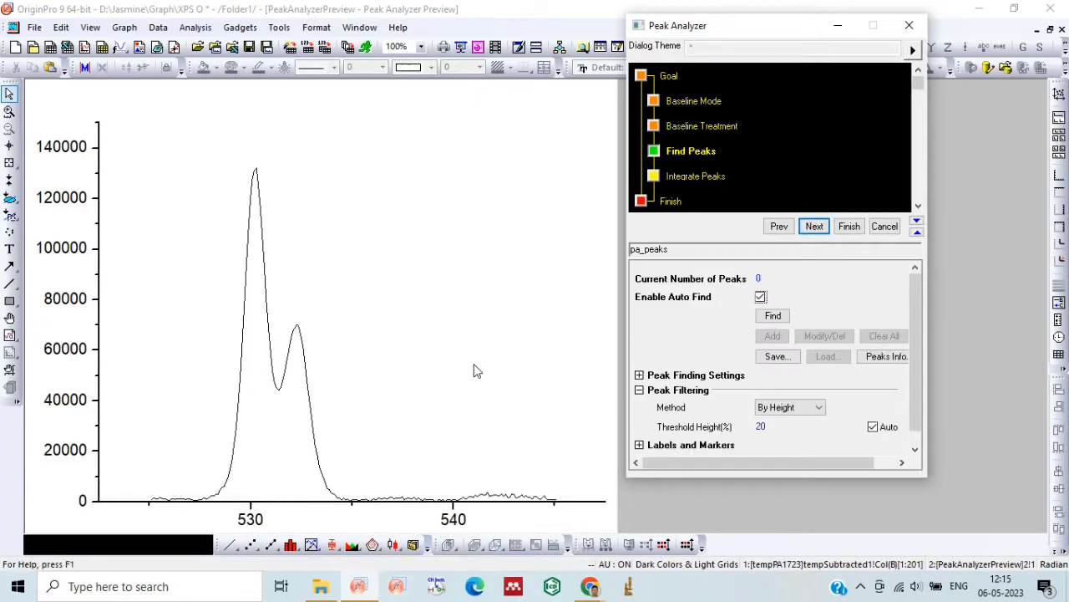
- Find the spectrum's peaks with automatic detection and proceed to peak integration
left_click(773, 316)
left_click(774, 318)
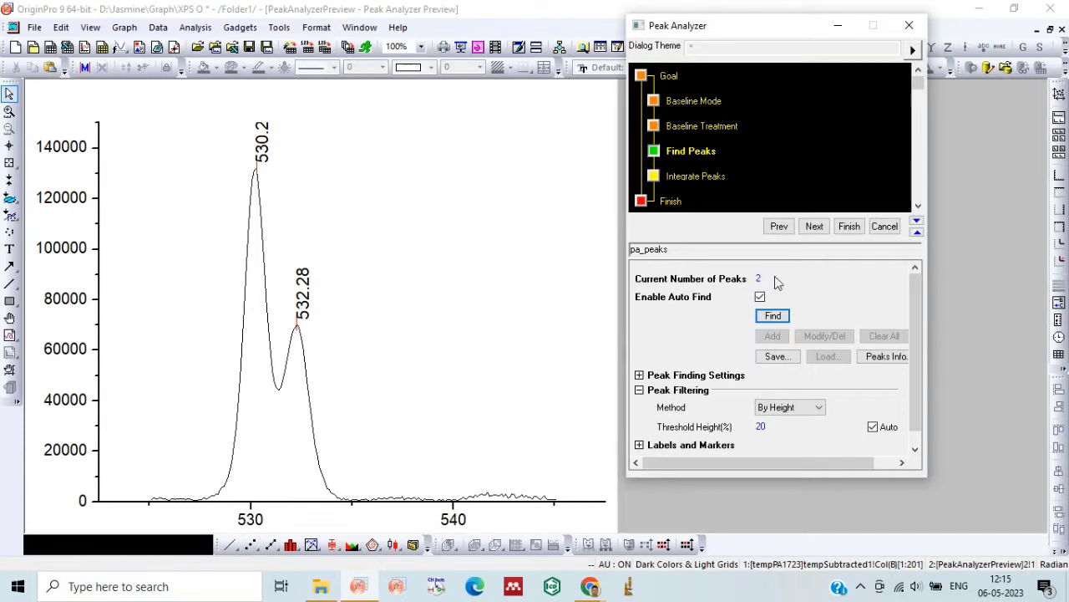
left_click(825, 226)
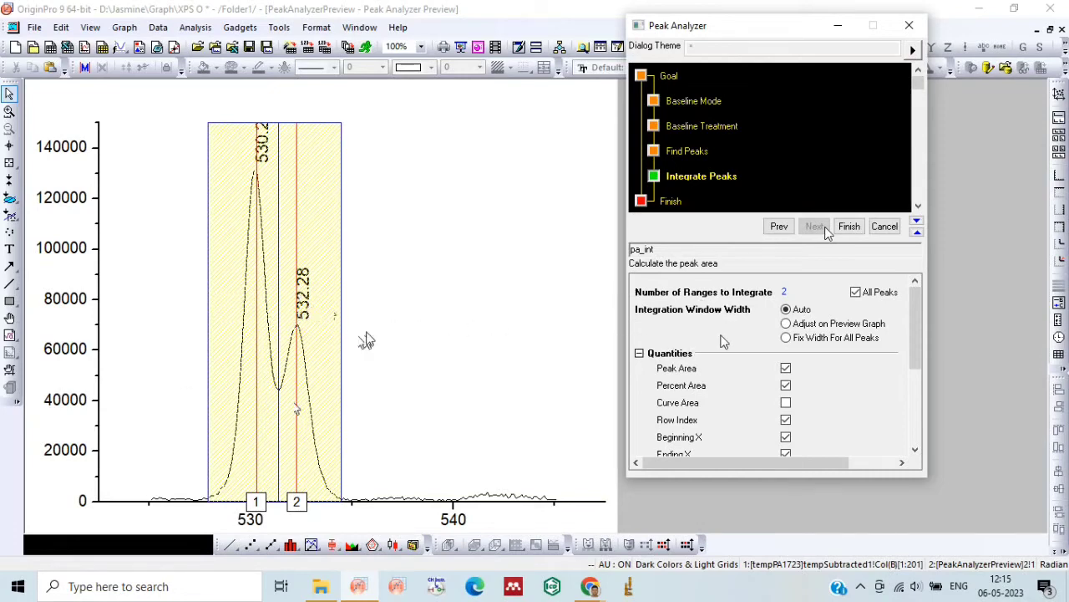
- Set the integration window width to Adjust on Preview Graph and widen both peak windows outward, the second ending at about 534.88
left_click(786, 324)
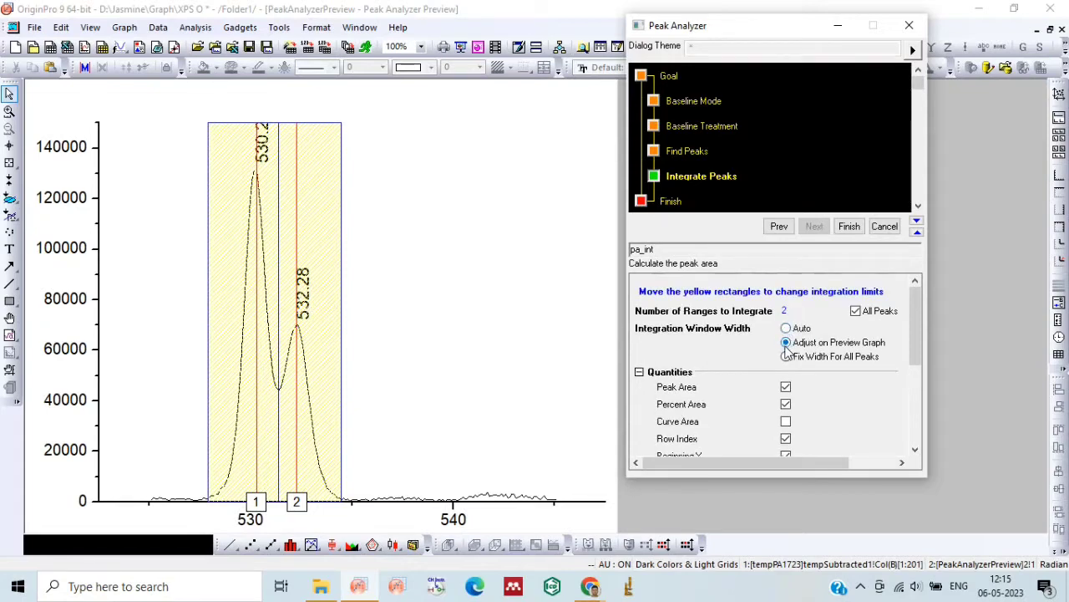
left_click(323, 317)
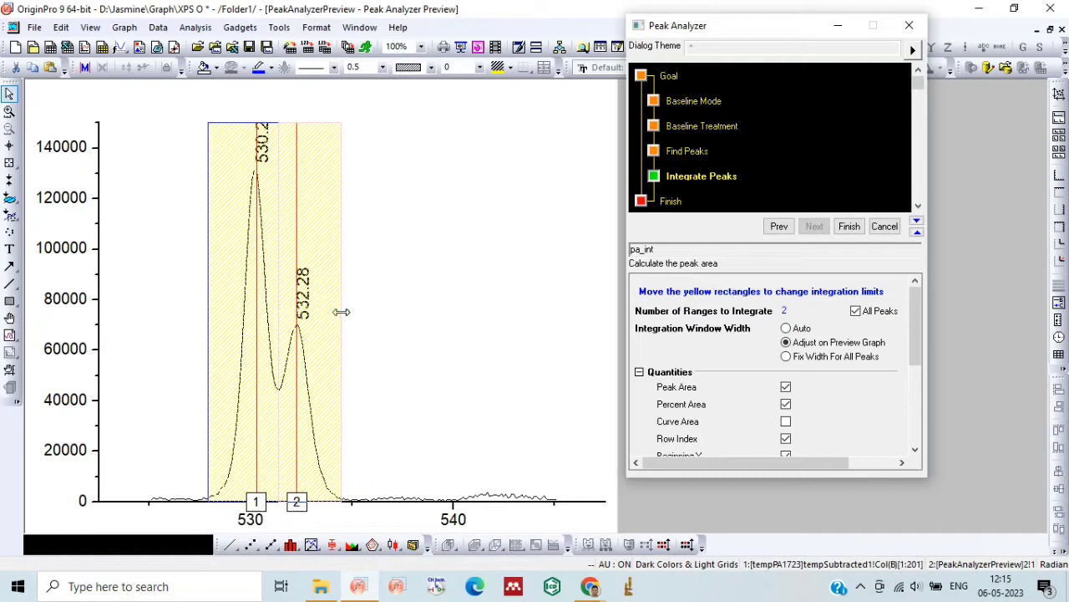
left_click_drag(342, 312, 350, 312)
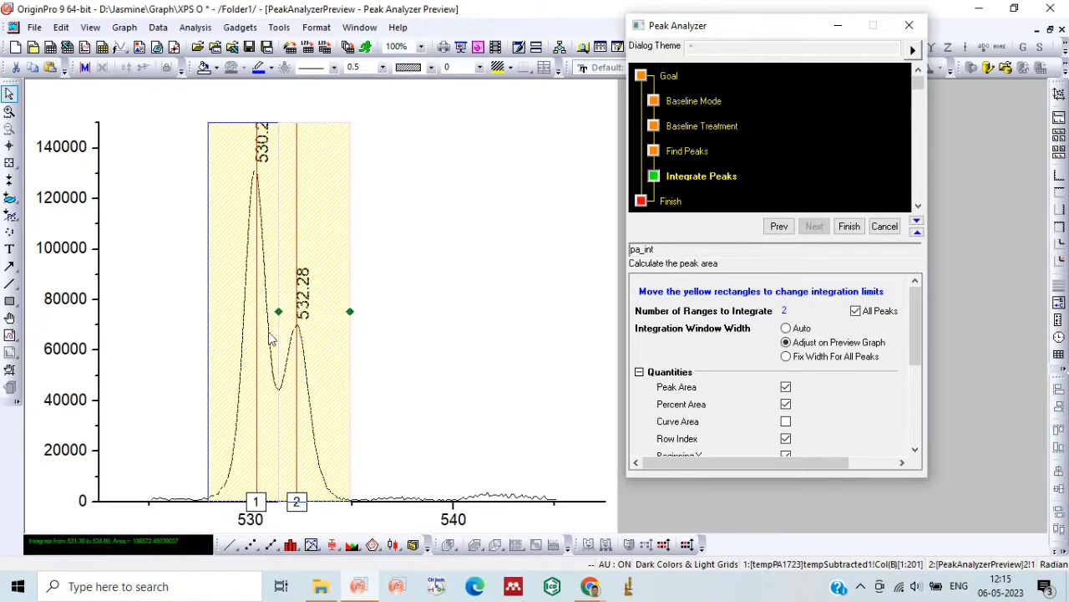
left_click(236, 334)
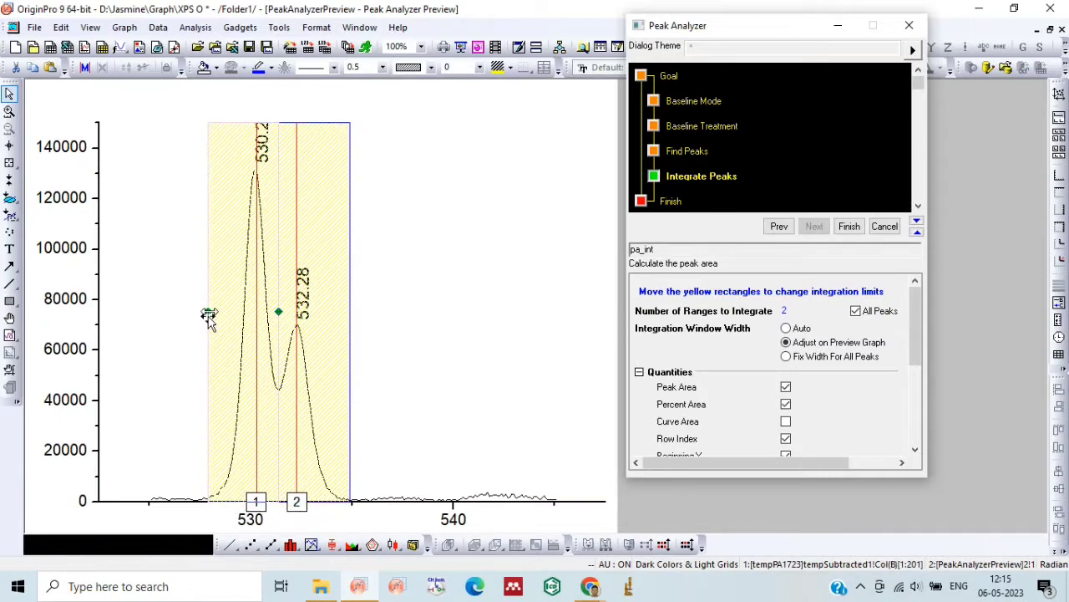
left_click_drag(208, 312, 195, 313)
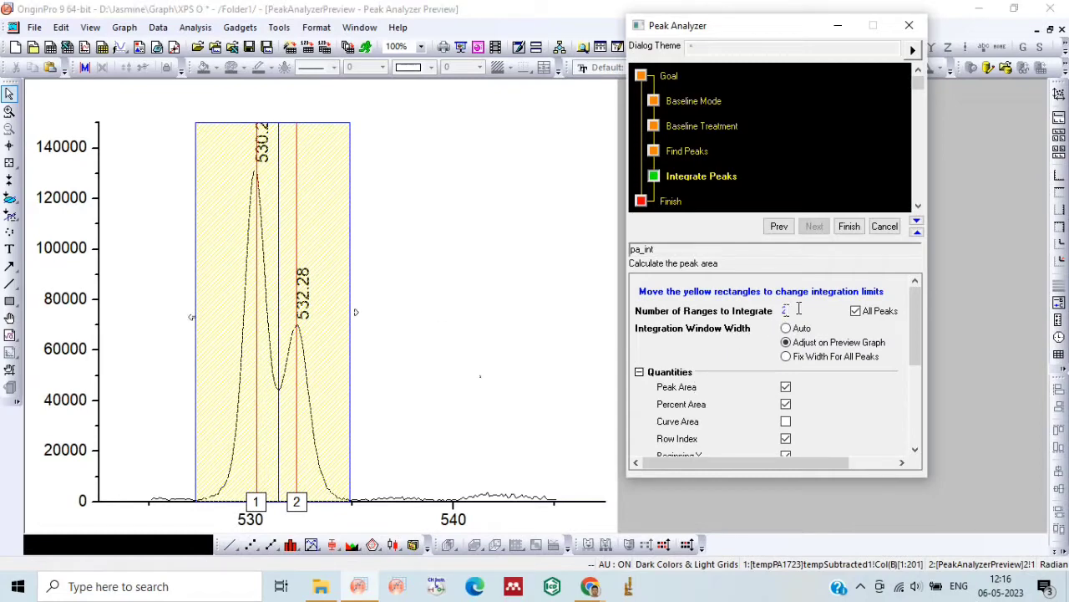
- Limit the integration to 1 range instead of all peaks and set the integration window width to Auto
left_click(859, 312)
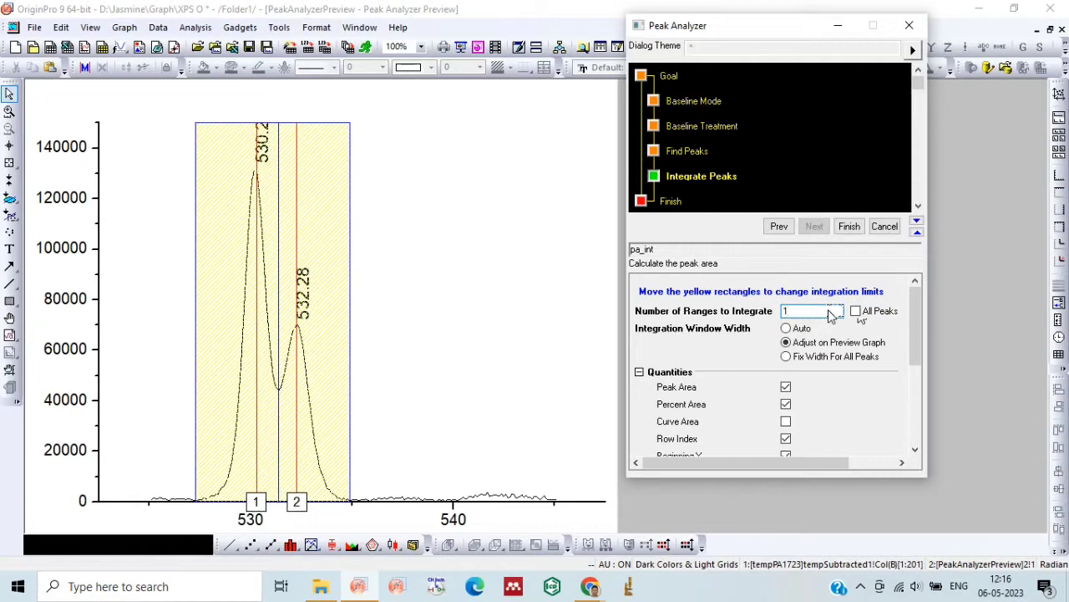
scroll(814, 341, "down", 2)
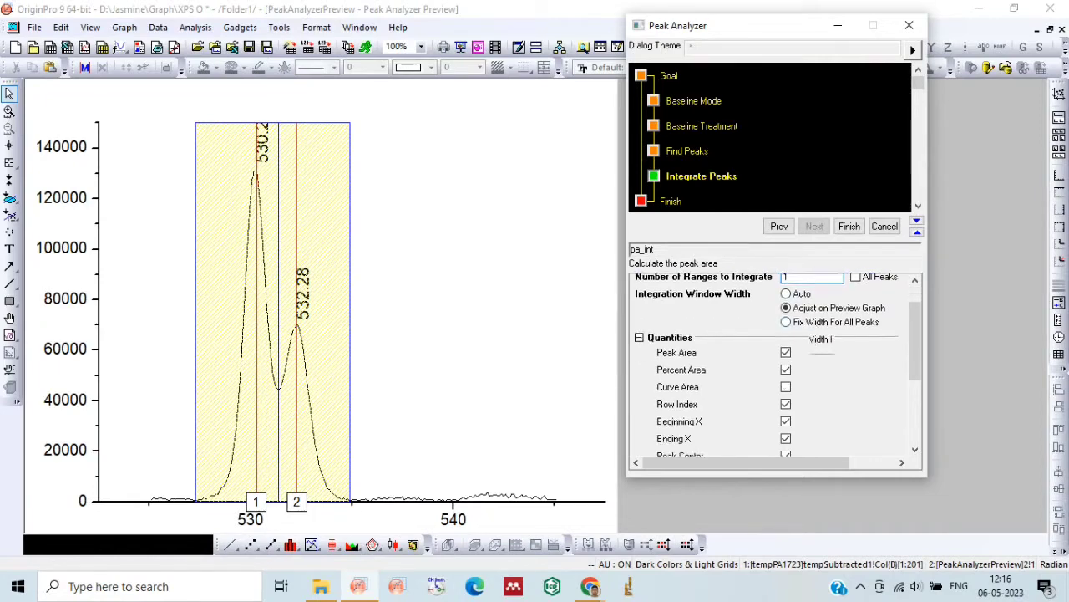
scroll(811, 341, "down", 9)
scroll(811, 345, "up", 3)
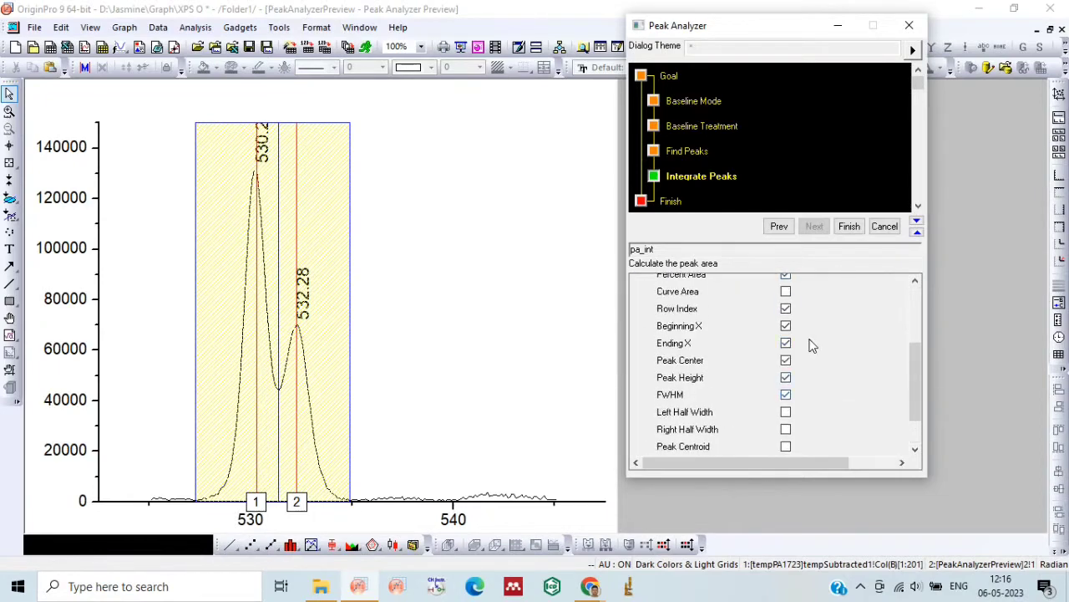
scroll(812, 345, "up", 7)
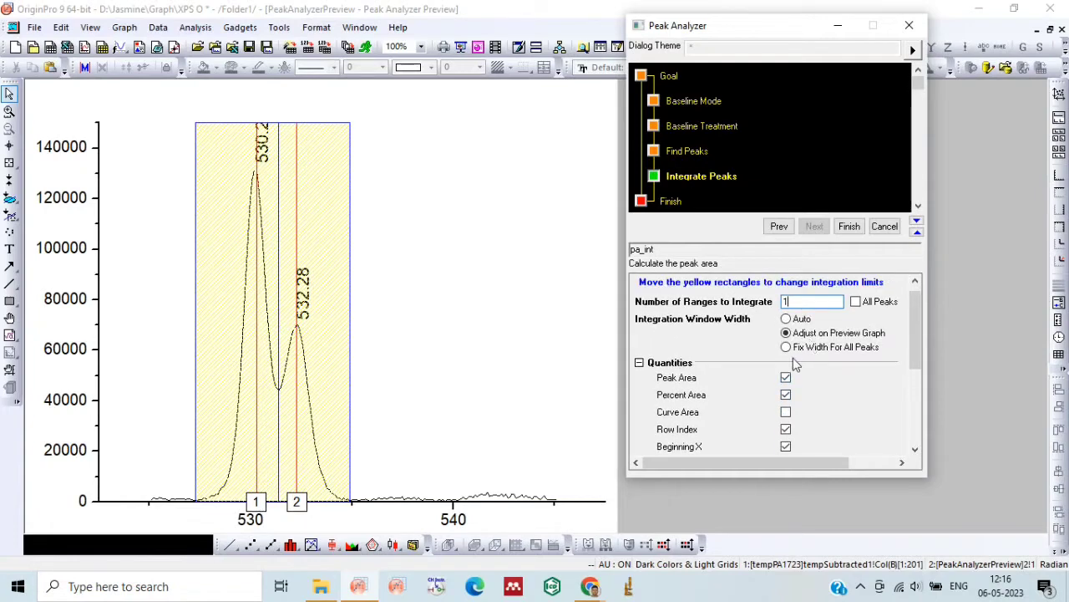
scroll(793, 358, "up", 1)
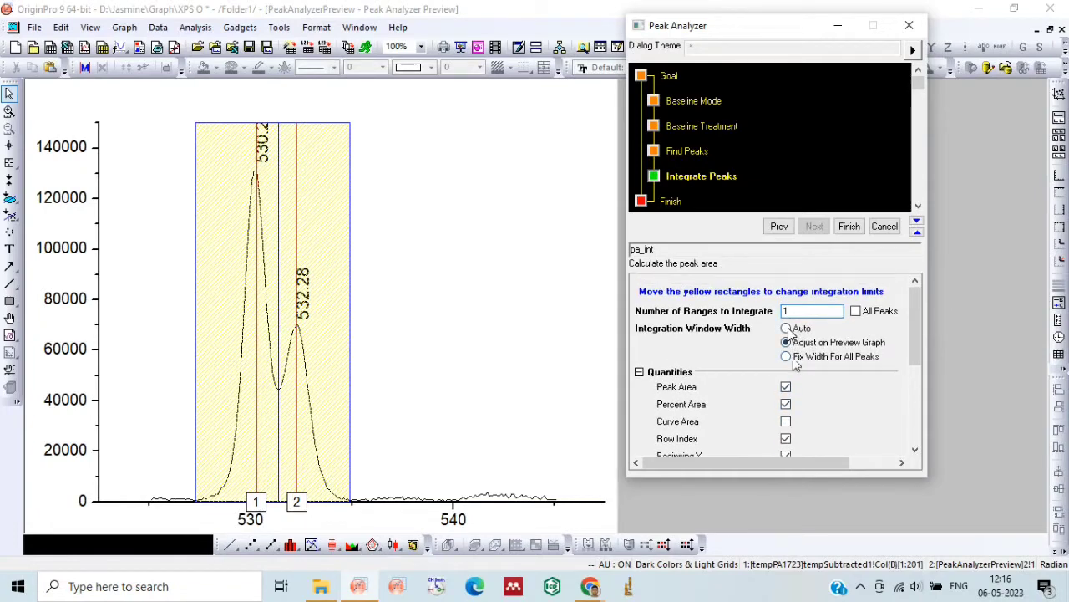
left_click(788, 329)
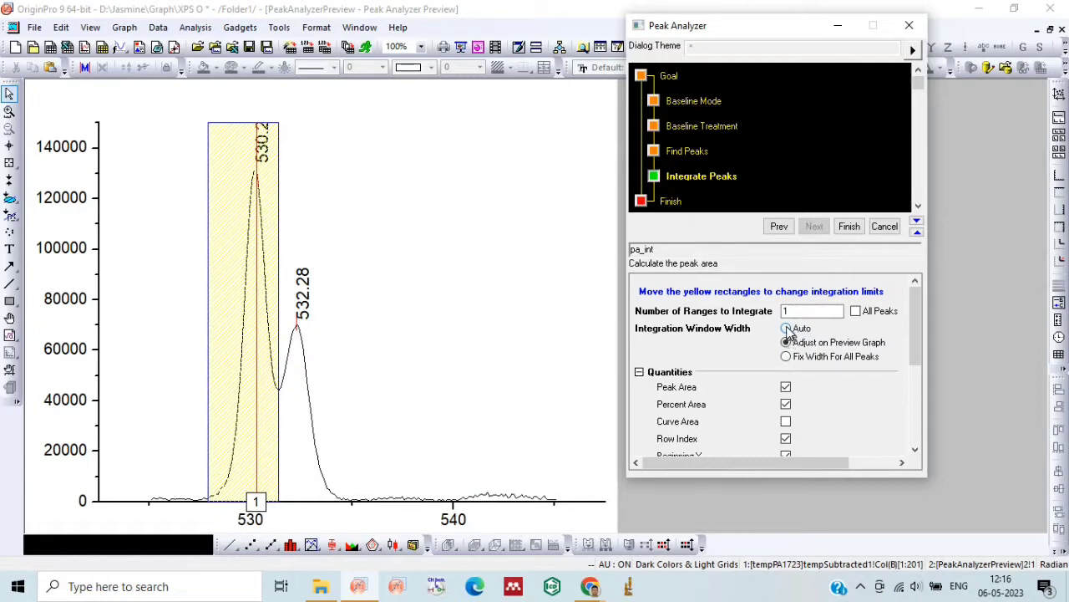
left_click(787, 329)
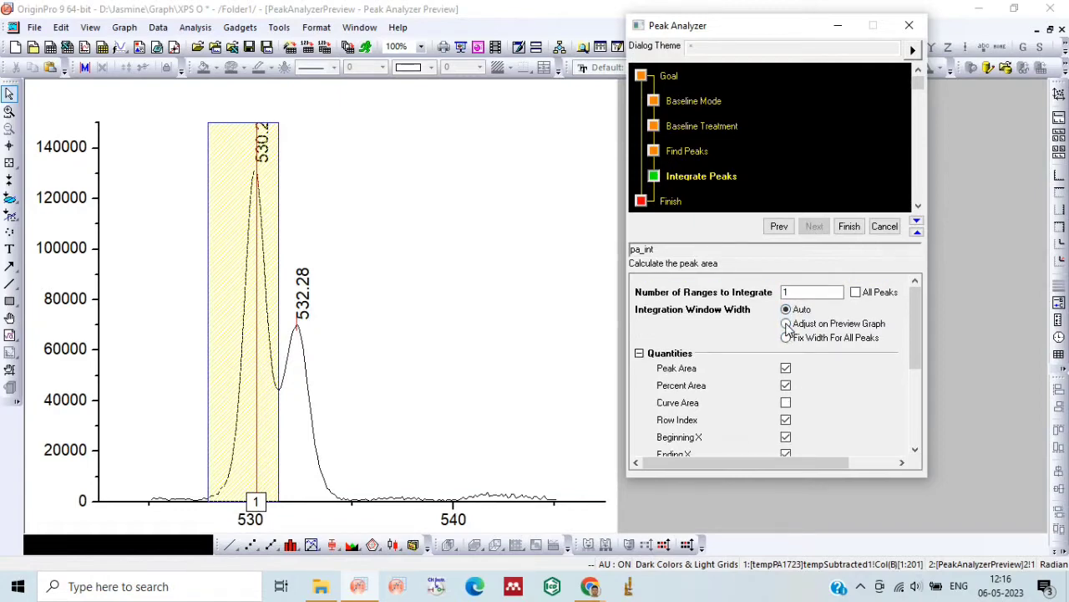
- Return the window width to Adjust on Preview Graph and start the first peak's integration window at about 527.88
left_click(786, 325)
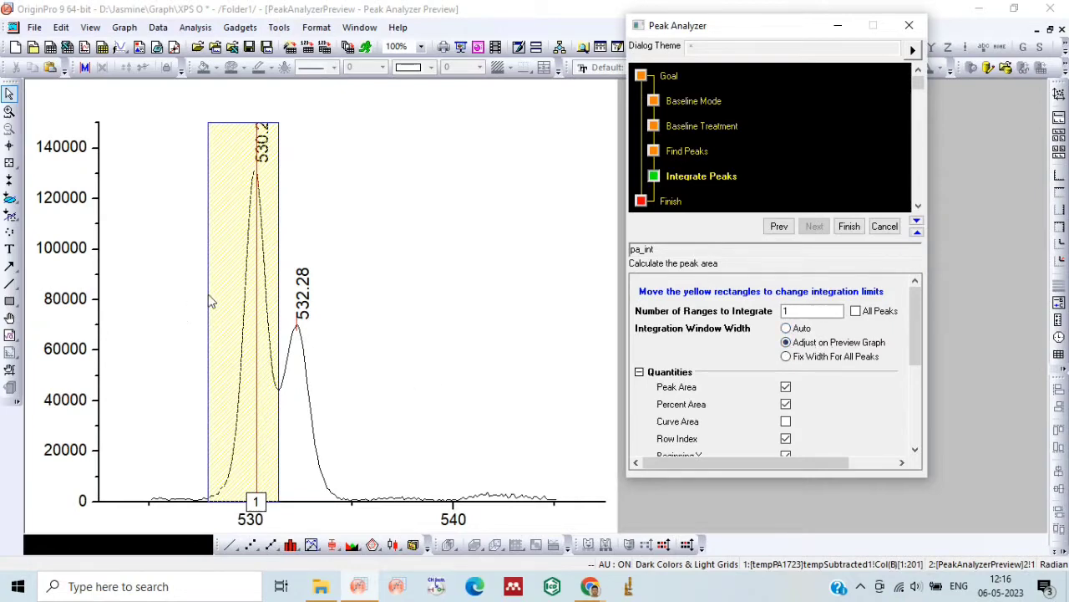
left_click(214, 305)
left_click_drag(213, 318, 208, 312)
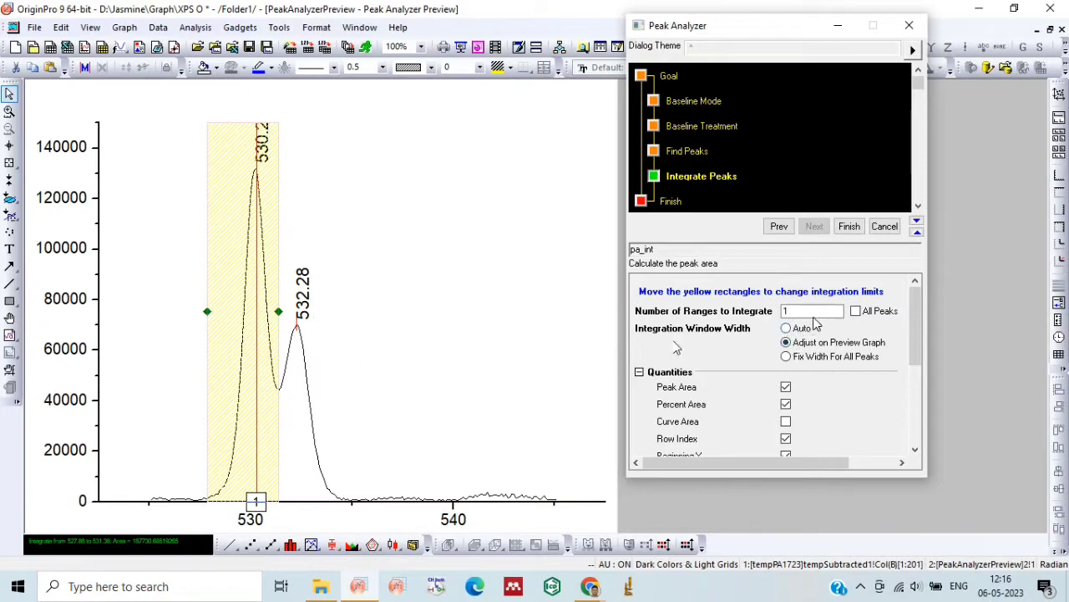
- Include all peaks in the integration again and finish the peak analysis
left_click(856, 312)
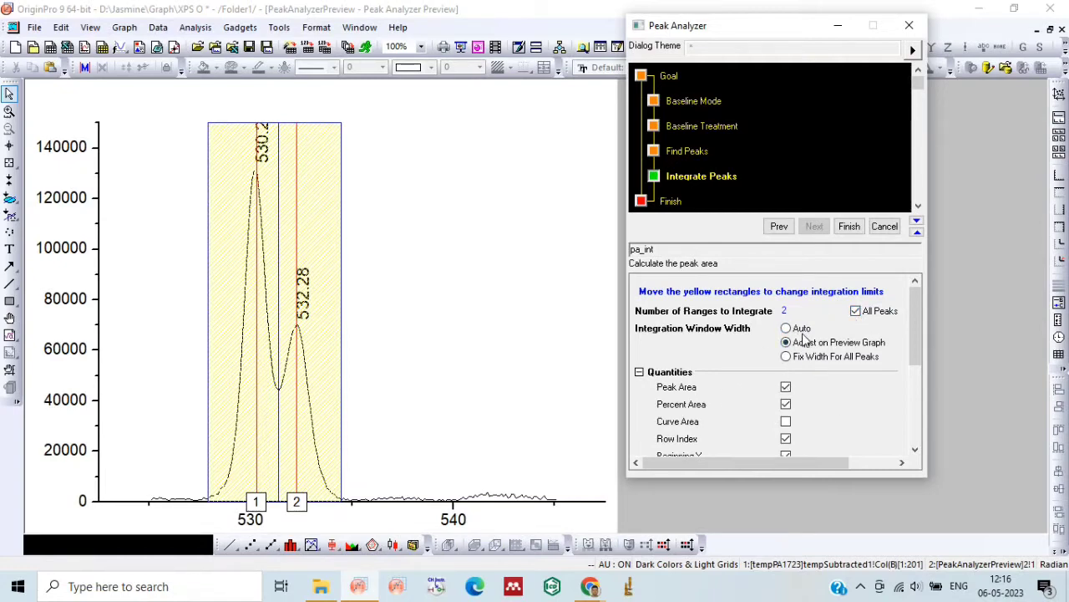
scroll(810, 336, "down", 1)
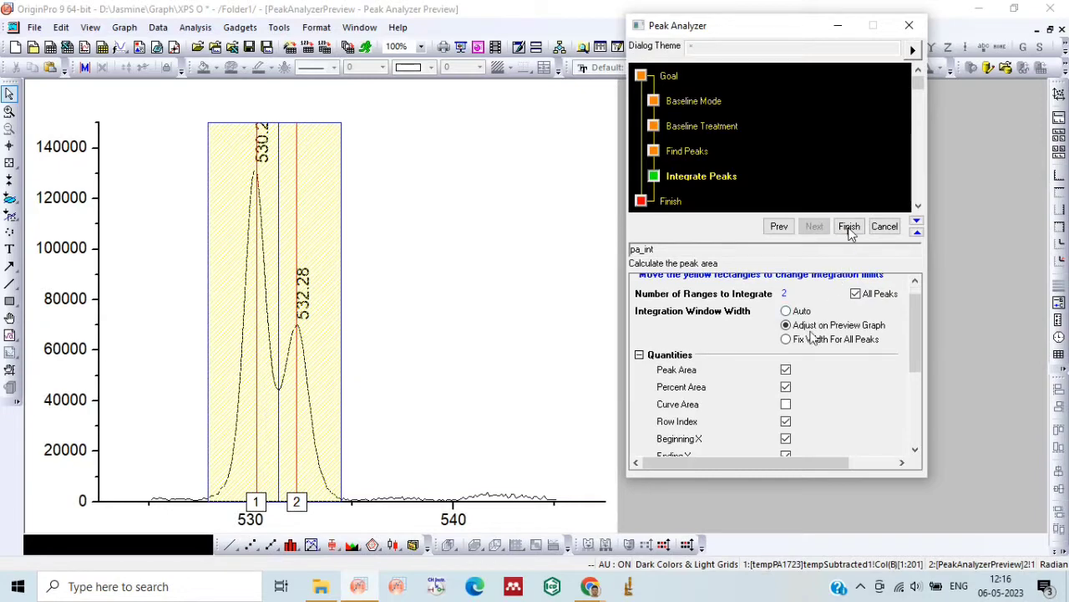
left_click(849, 226)
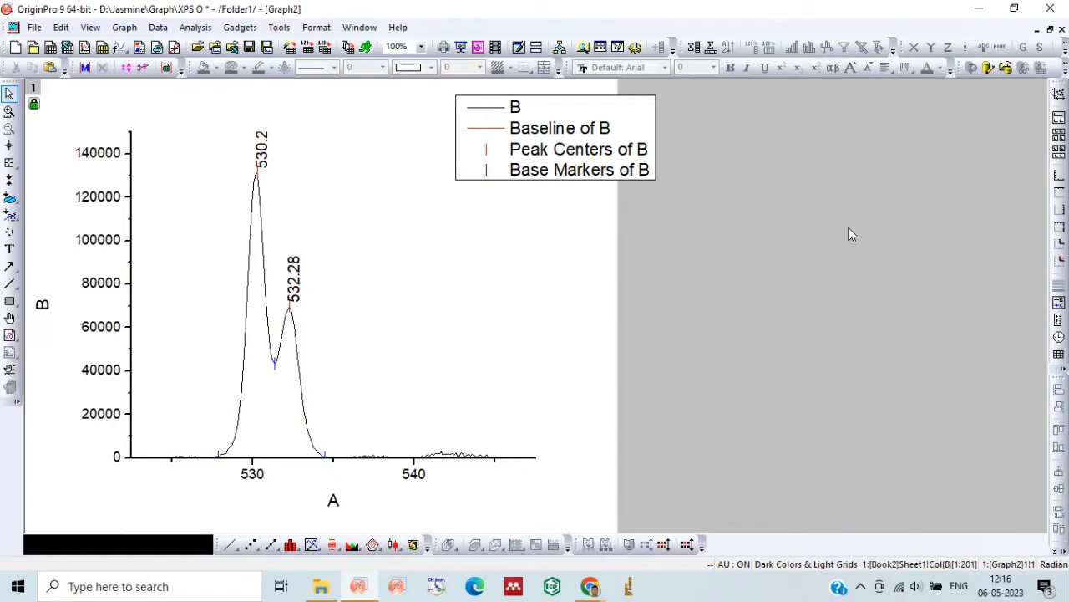
- Restore the graph to a smaller window, then reposition and widen Book2 to expose the Integration_Result1 columns
left_click(1051, 31)
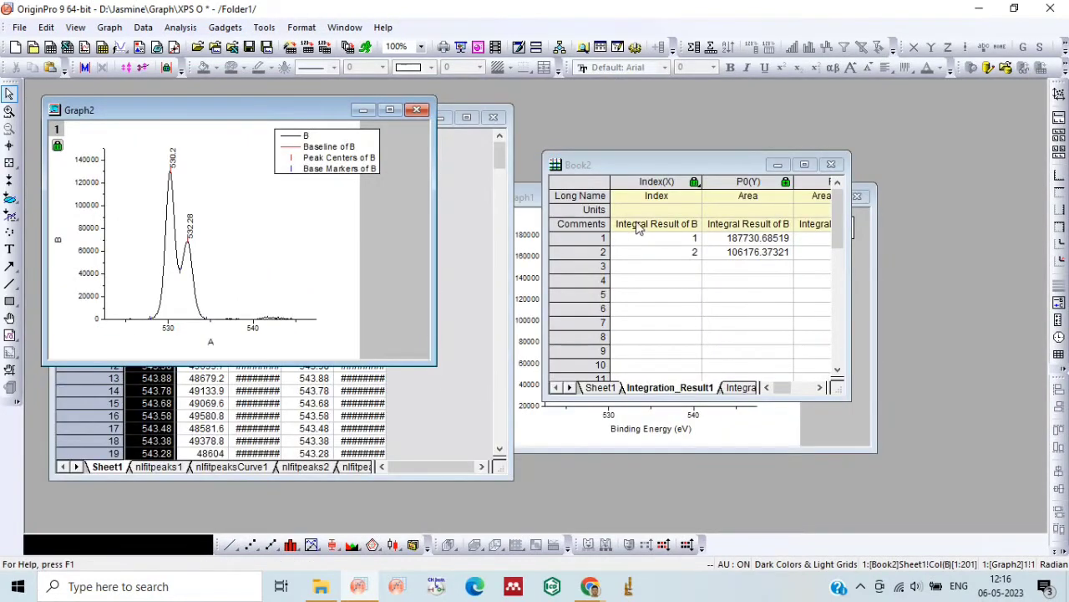
left_click_drag(725, 173, 679, 175)
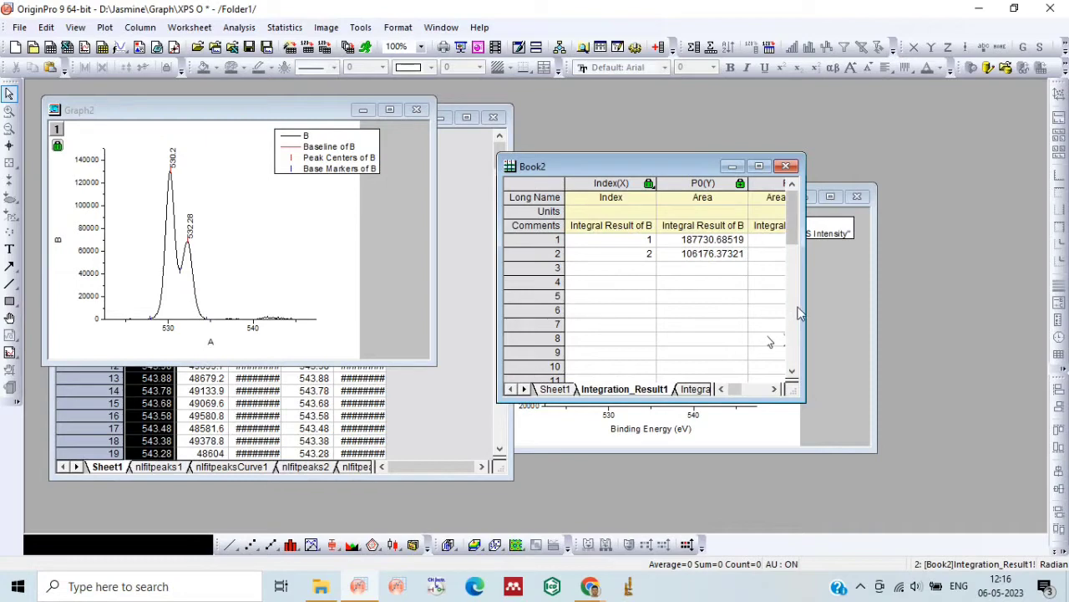
left_click_drag(804, 292, 1001, 287)
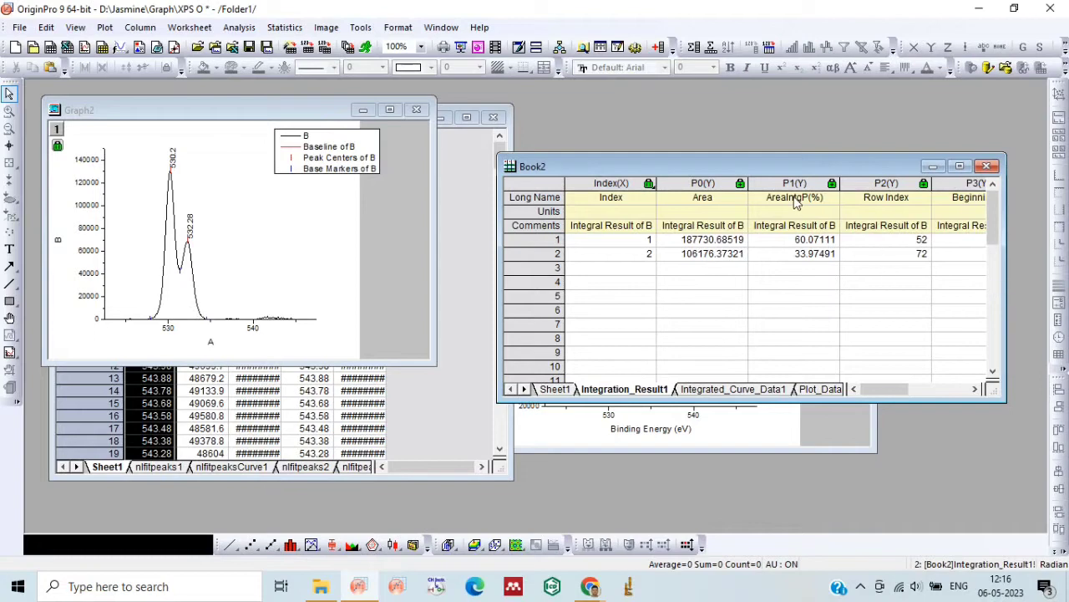
left_click_drag(783, 173, 598, 163)
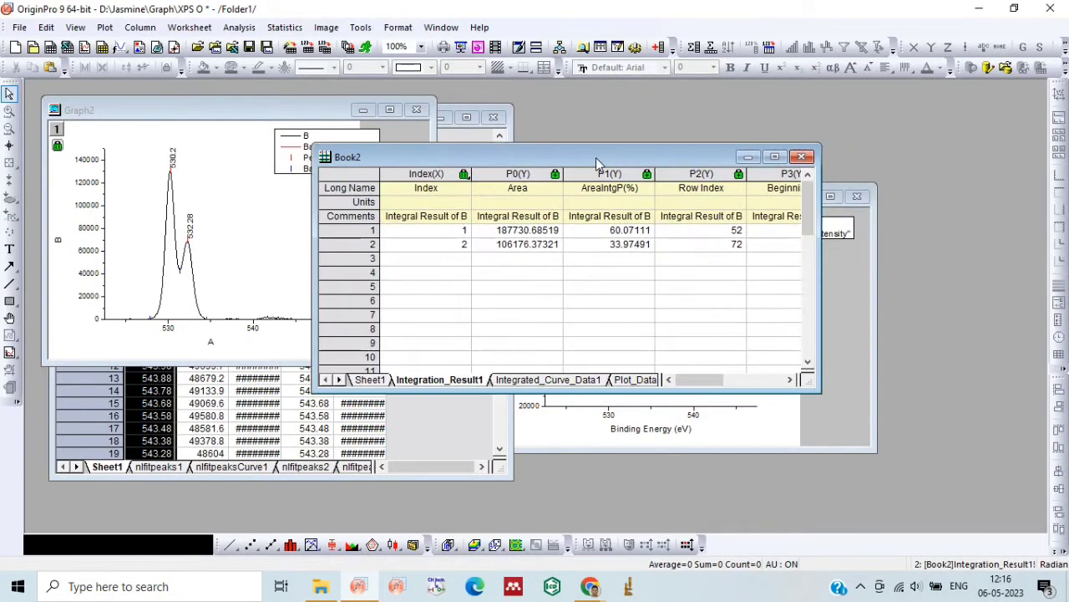
left_click_drag(820, 266, 1047, 261)
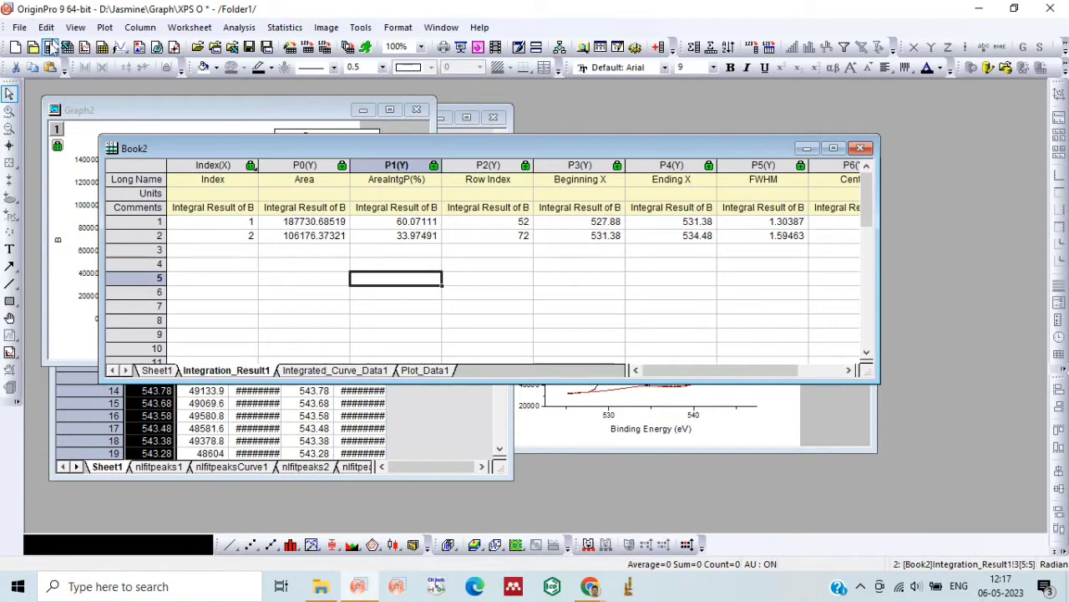
- Create a new workbook and place it beside the integration results
left_click(51, 47)
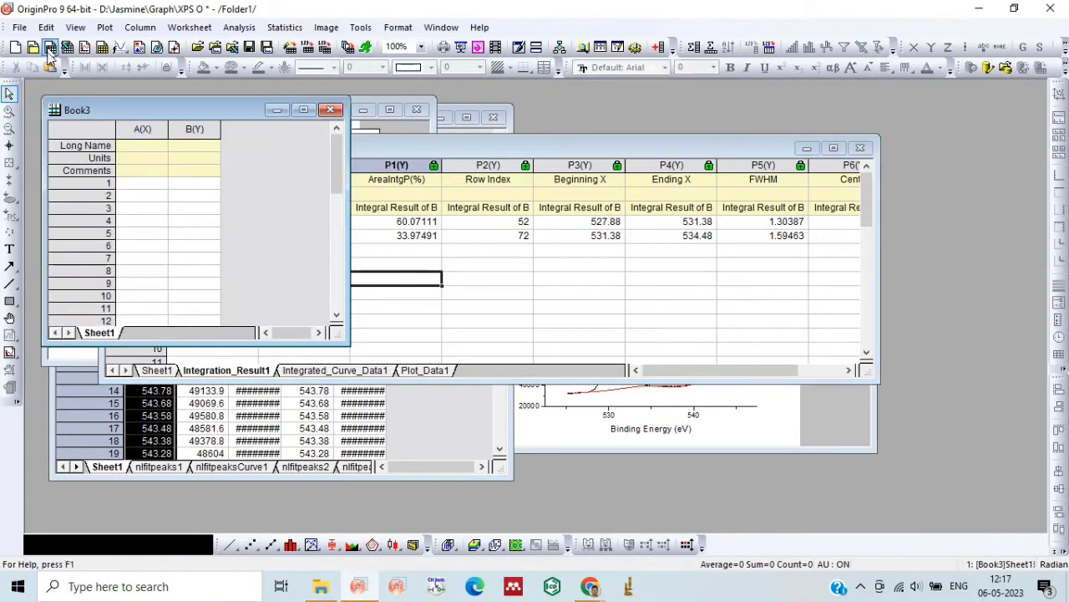
left_click_drag(220, 113, 854, 107)
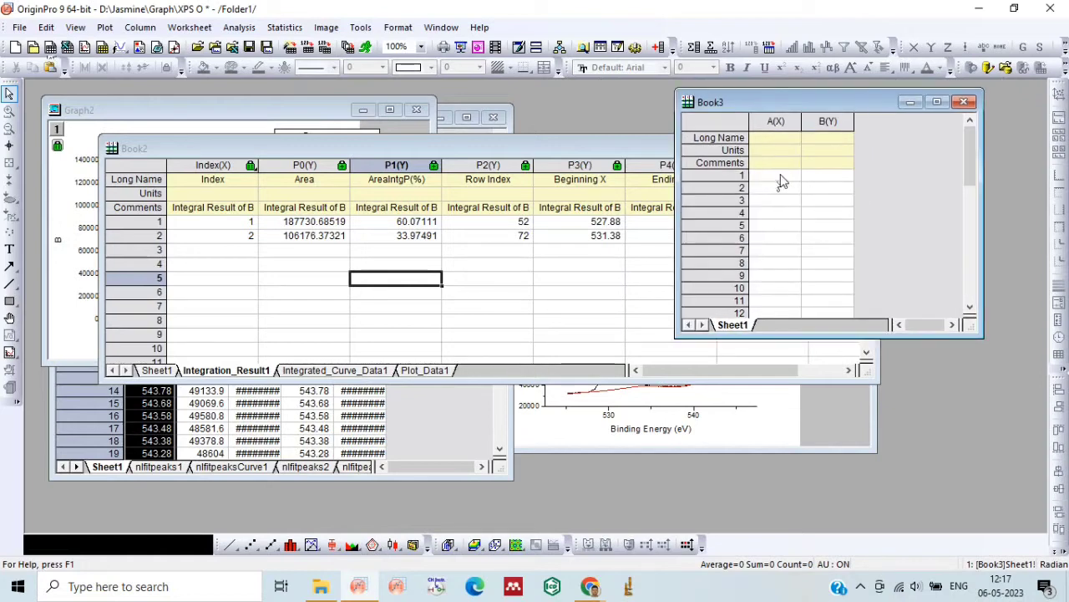
- Copy the first peak's Area value from Integration_Result1 into row 1 of column A(X) in Book3
left_click(407, 222)
left_click(262, 229)
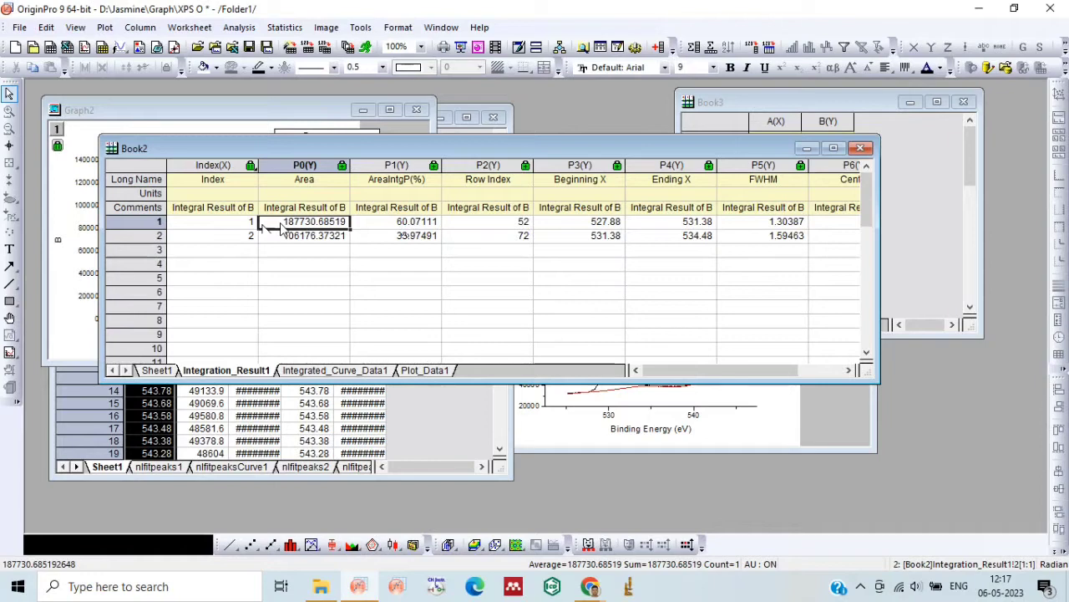
double_click(283, 223)
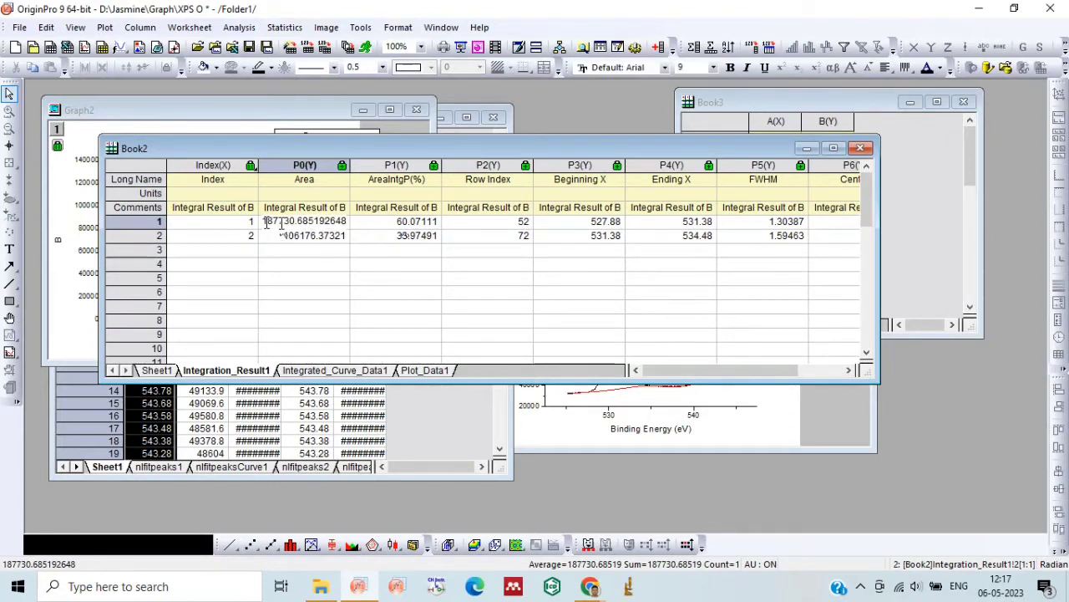
left_click_drag(263, 222, 349, 231)
key("ctrl+c")
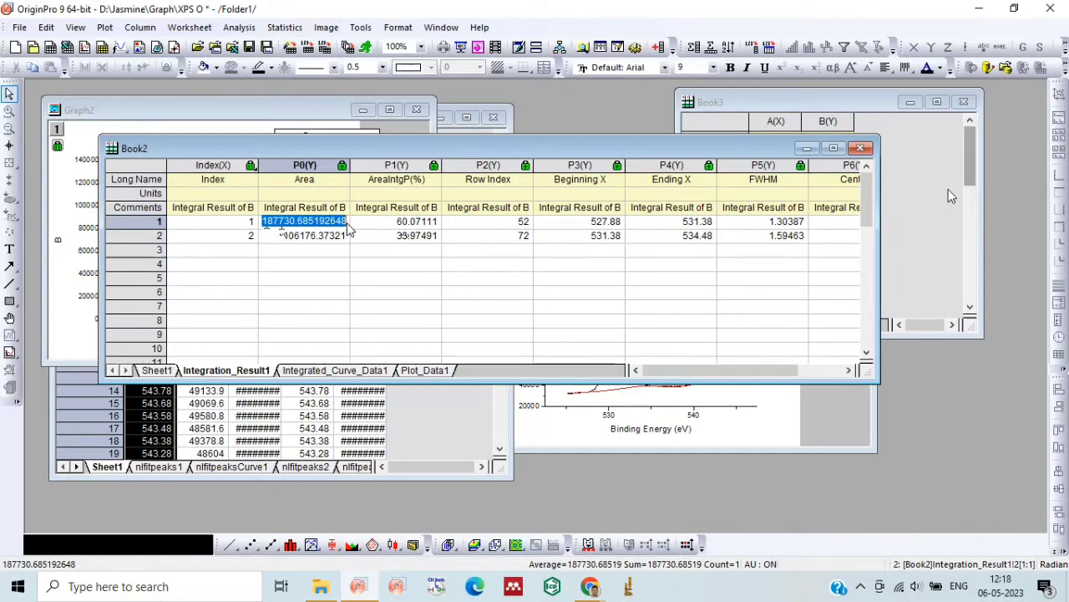
left_click(825, 197)
left_click(782, 178)
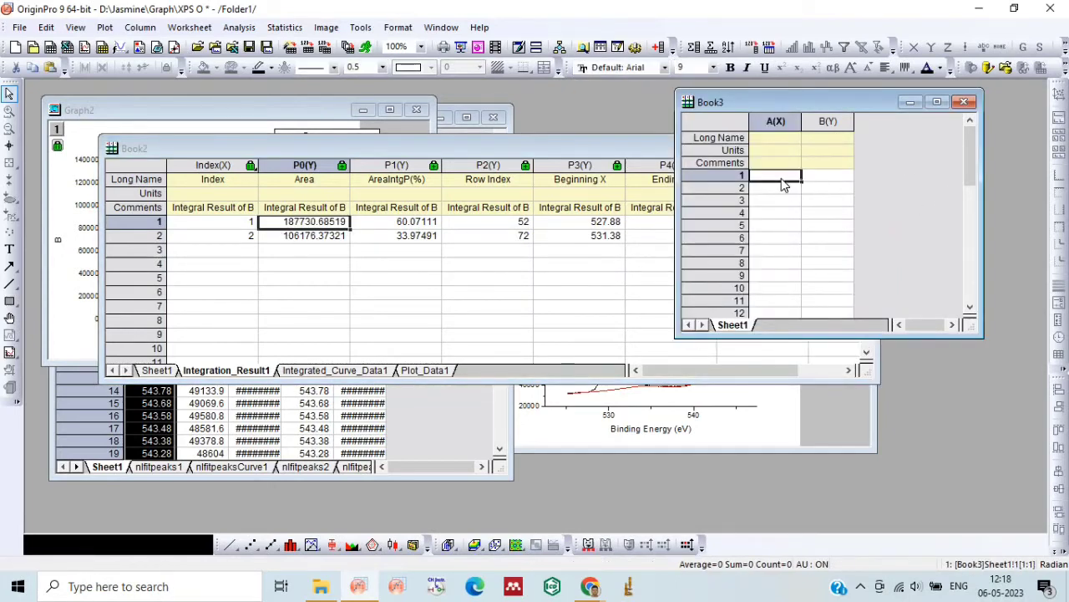
key("ctrl+v")
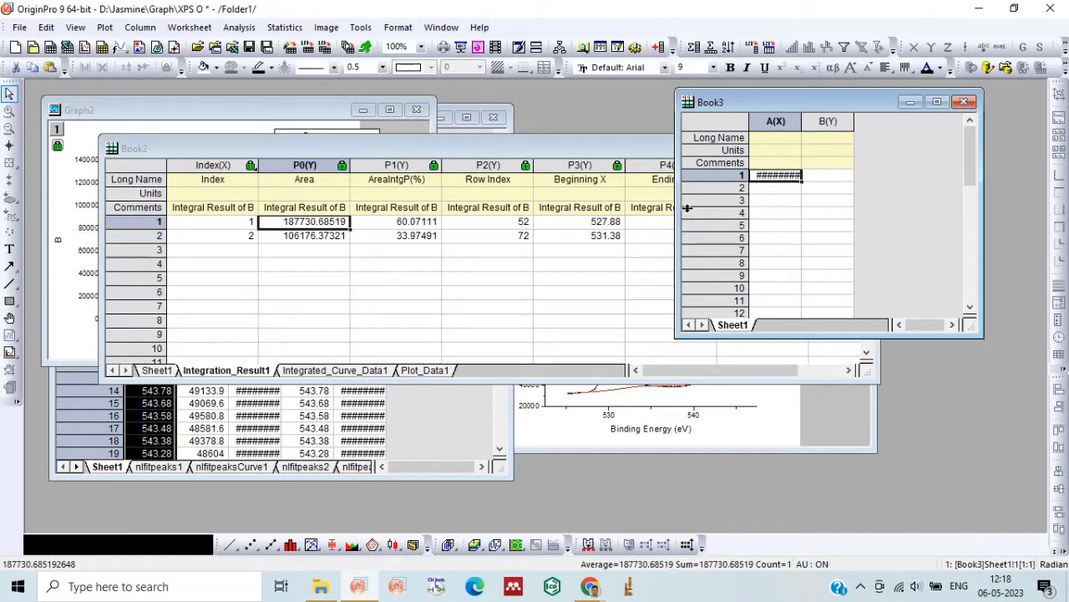
- Copy the second peak's Area value from Integration_Result1 into row 1 of column B(Y) in Book3
double_click(291, 235)
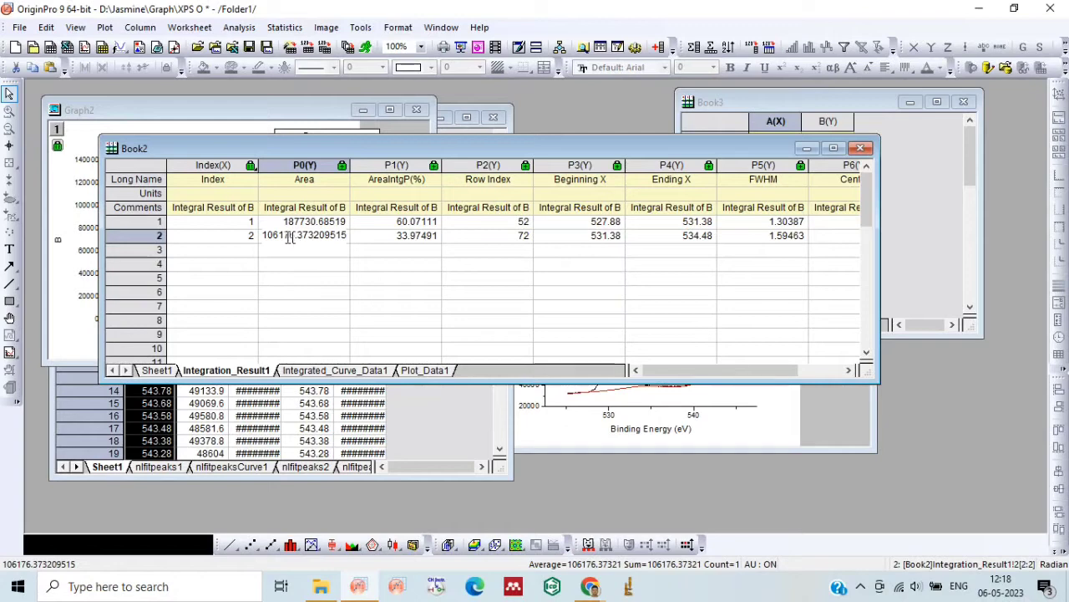
double_click(291, 240)
key("ctrl+c")
left_click(914, 168)
left_click(827, 178)
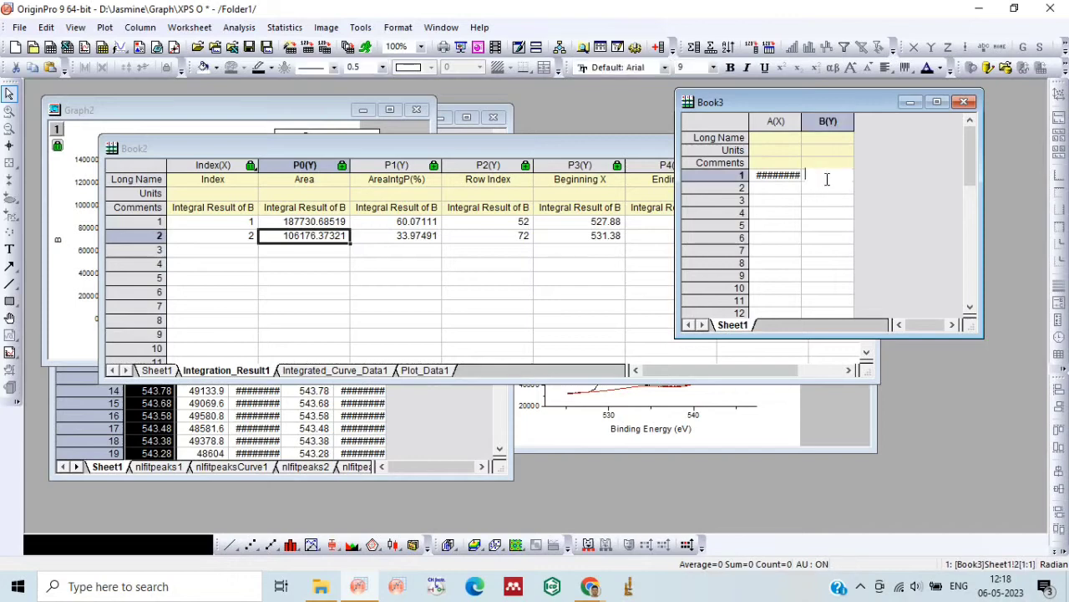
key("ctrl+v")
- Label Book3's columns in the Comments row as "Area 1" for A(X) and "Area2" for B(Y)
left_click(777, 162)
type("A")
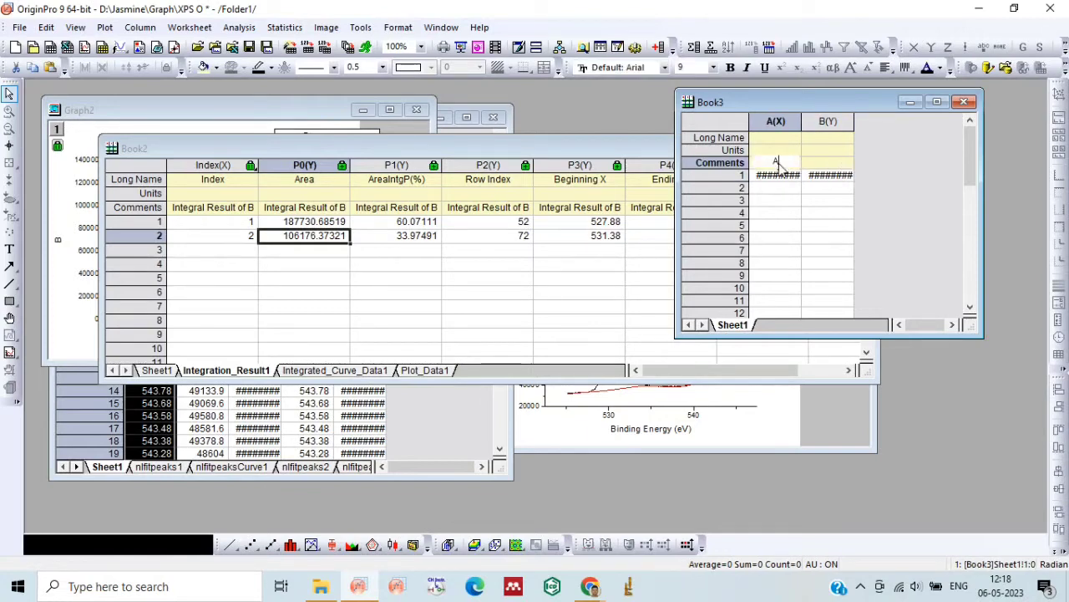
type("rea 1")
left_click(827, 162)
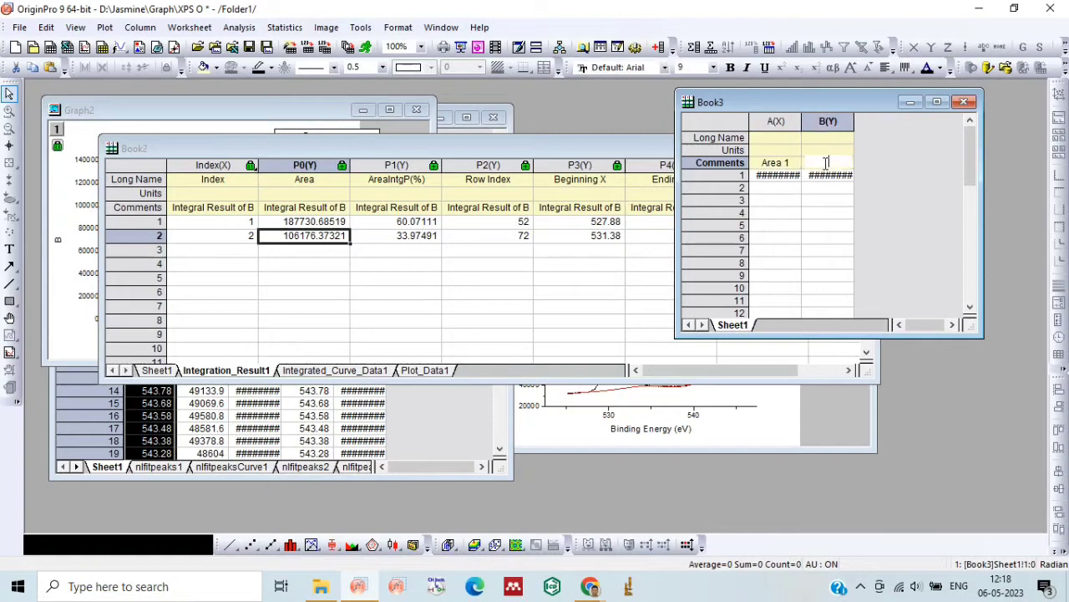
type("Area 2")
- Move and widen the Book3 window, and widen columns A(X) and B(Y) enough to show their full area values
left_click_drag(848, 102, 459, 117)
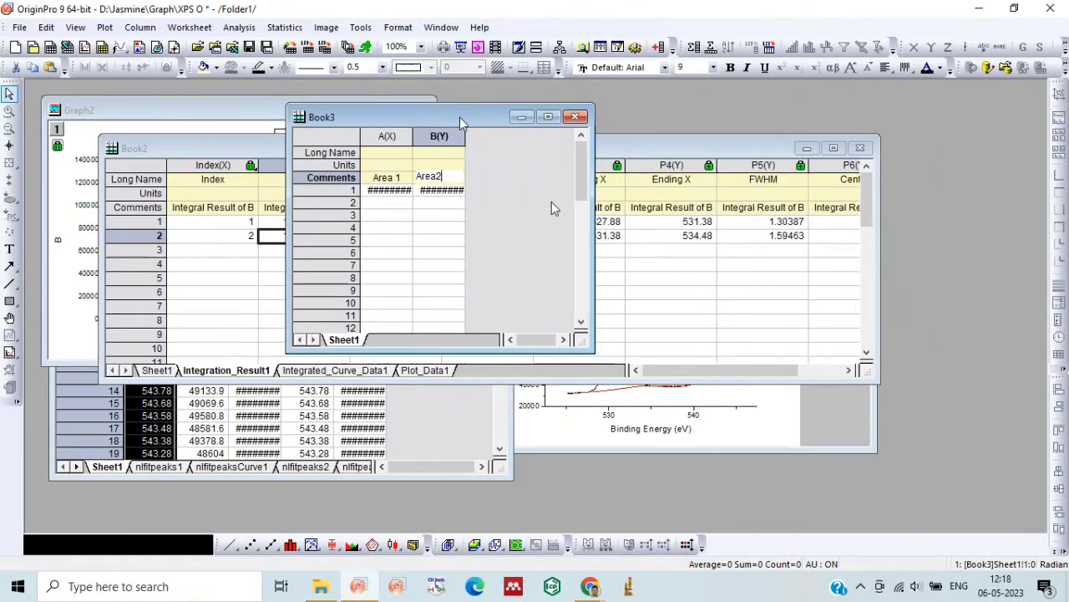
left_click_drag(589, 220, 718, 224)
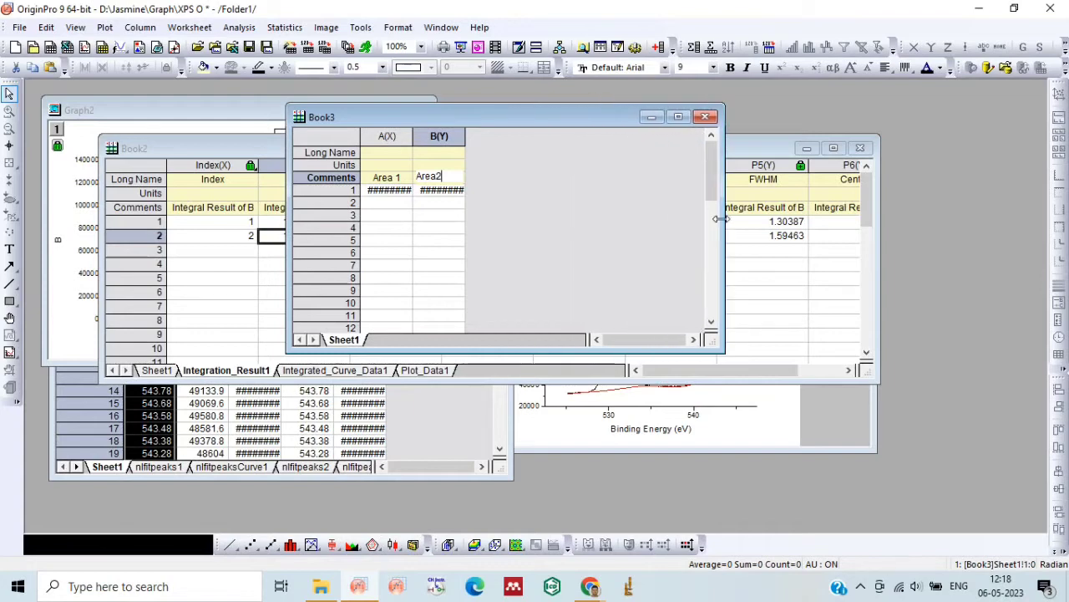
left_click(635, 232)
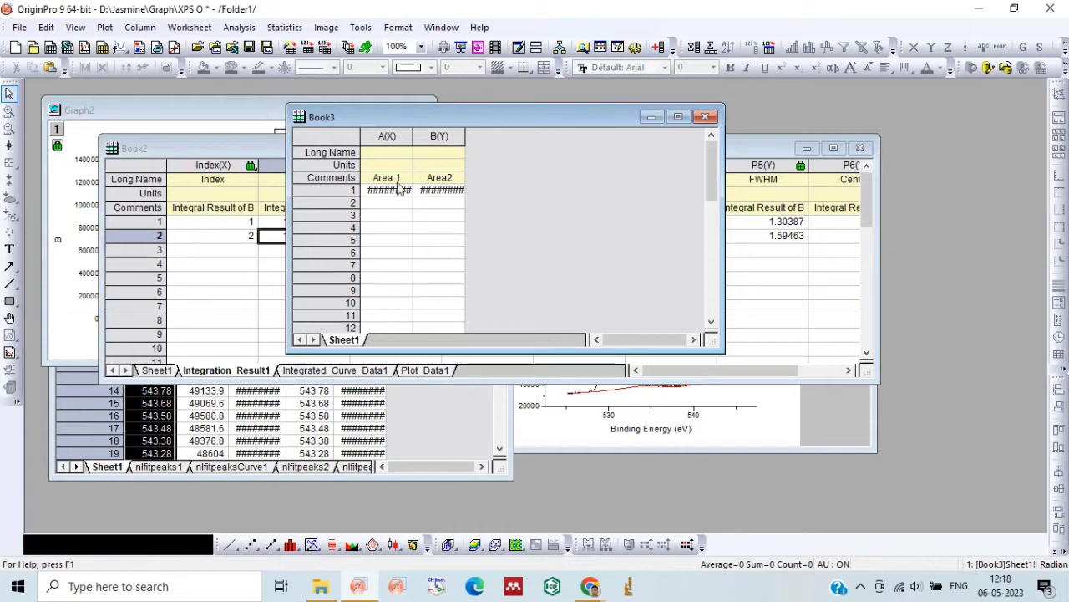
left_click_drag(411, 138, 534, 152)
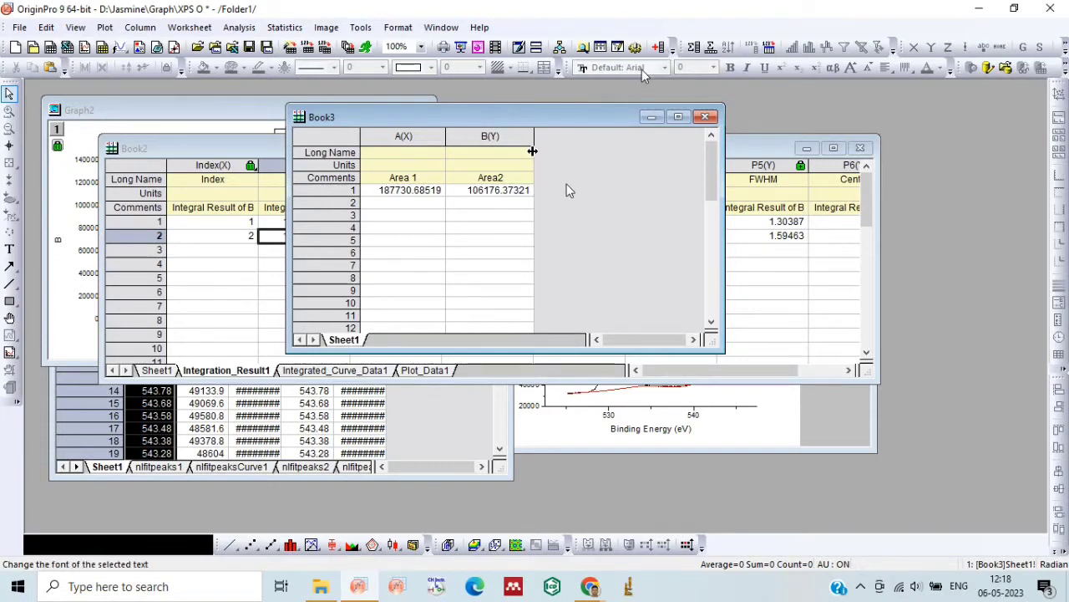
- Add a third column to Book3 and set its column values to Col(A)+Col(B)
left_click(658, 47)
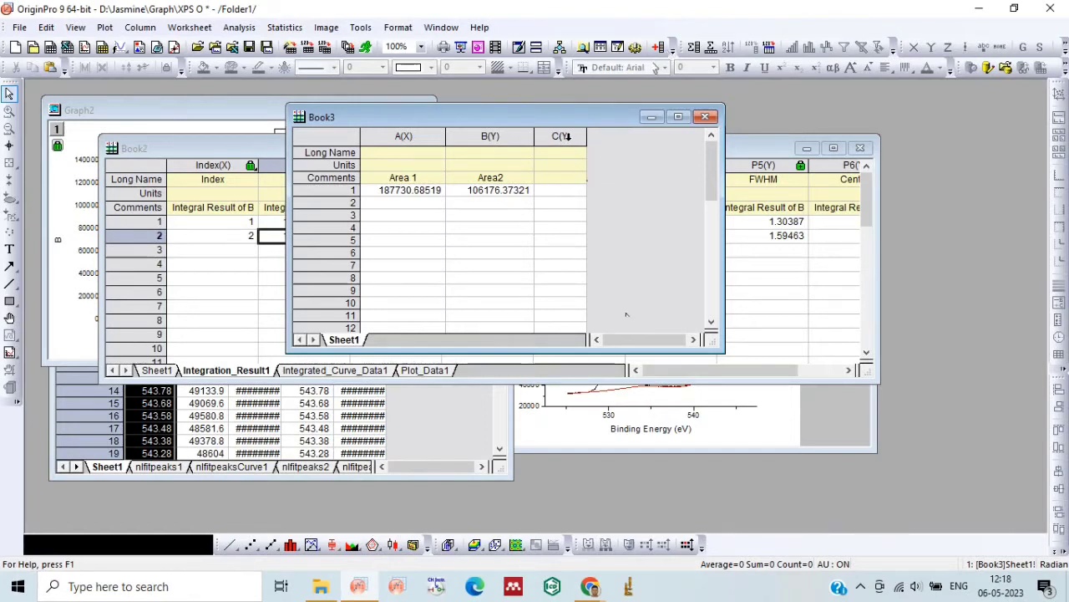
left_click(558, 136)
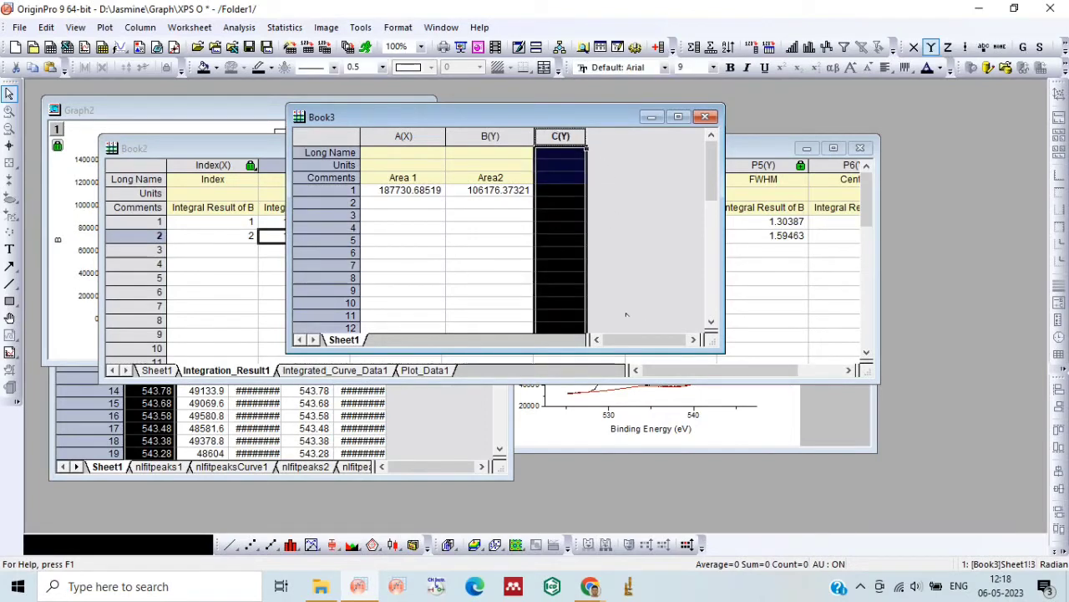
right_click(559, 135)
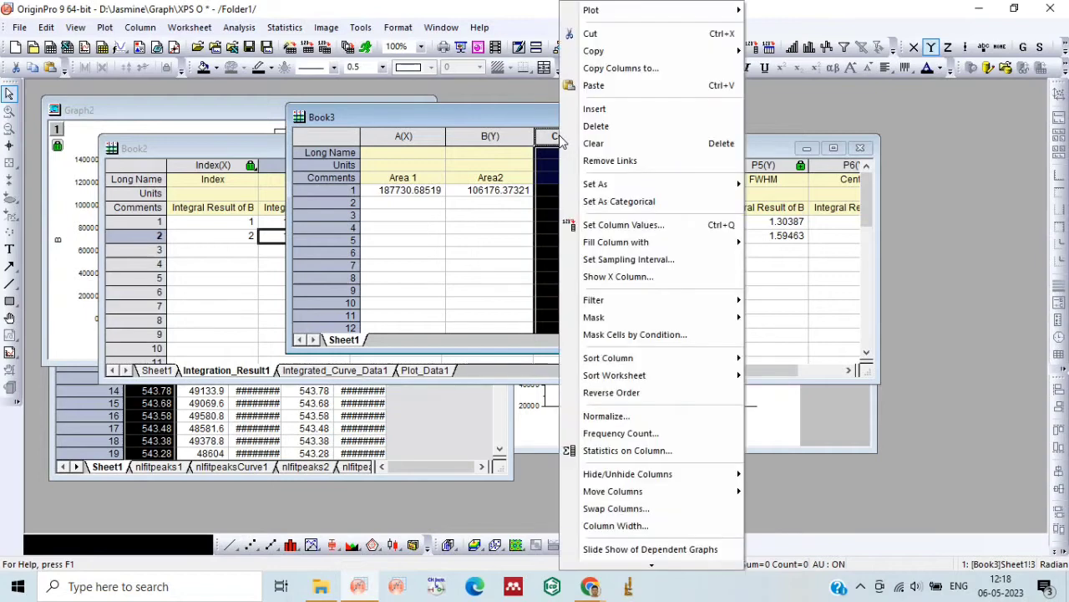
mouse_move(616, 188)
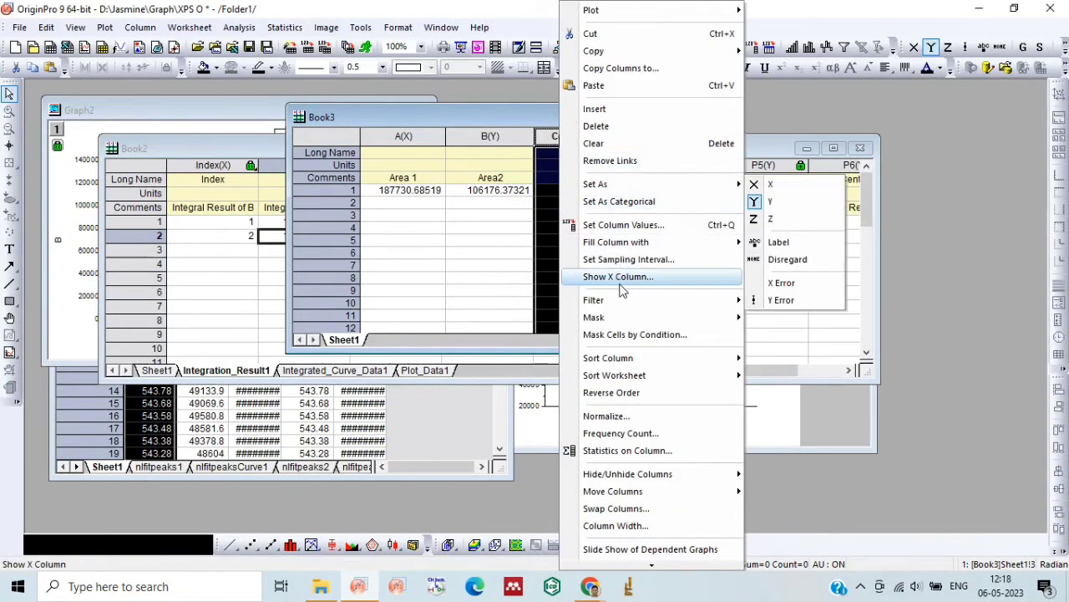
left_click(634, 225)
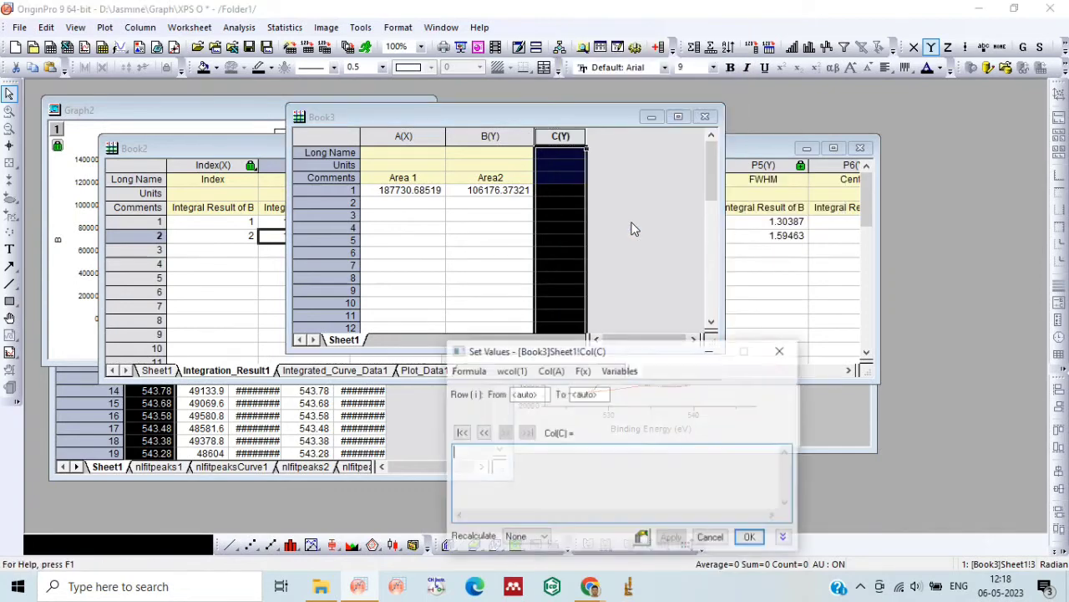
left_click(550, 371)
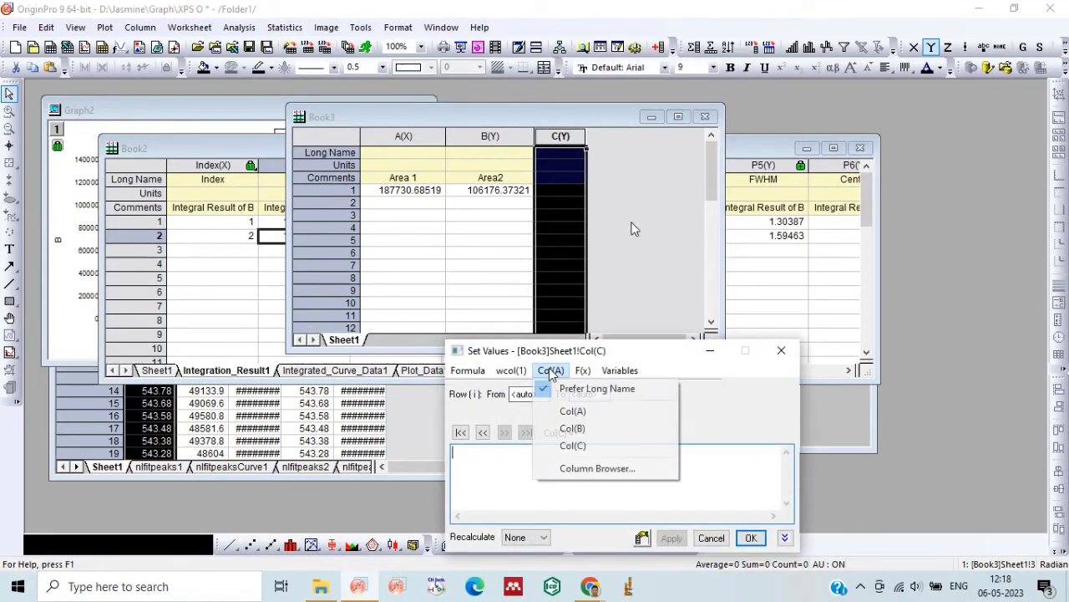
left_click(570, 411)
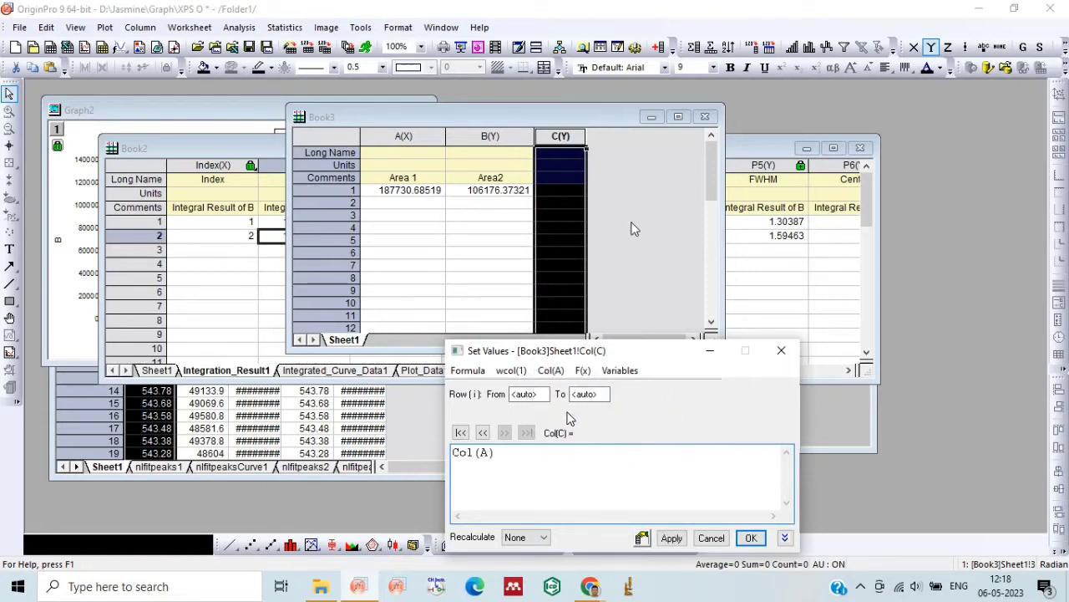
type("+")
left_click(550, 370)
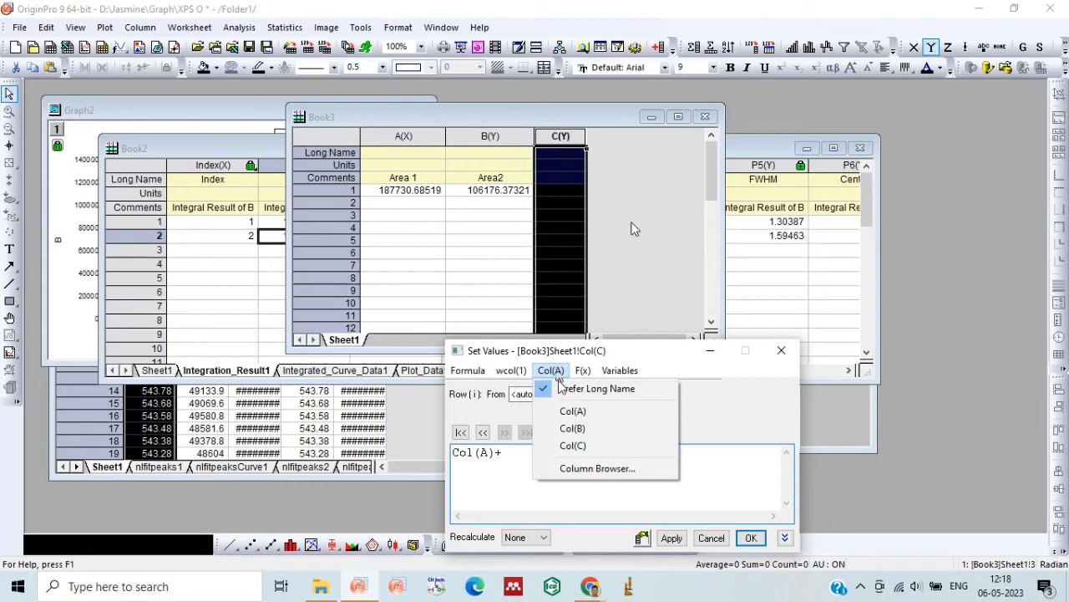
left_click(573, 427)
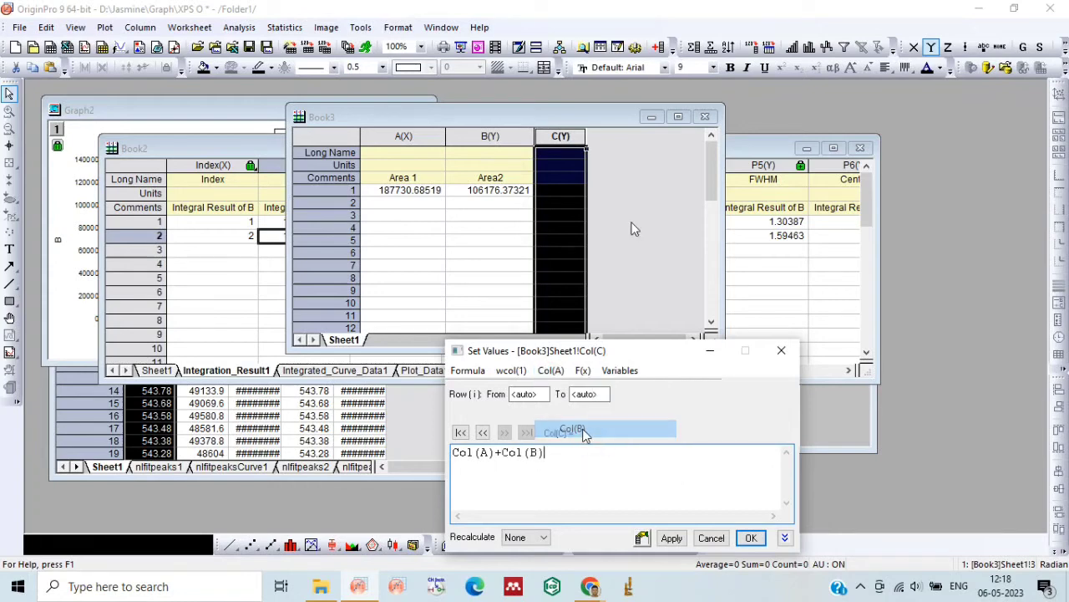
left_click(751, 538)
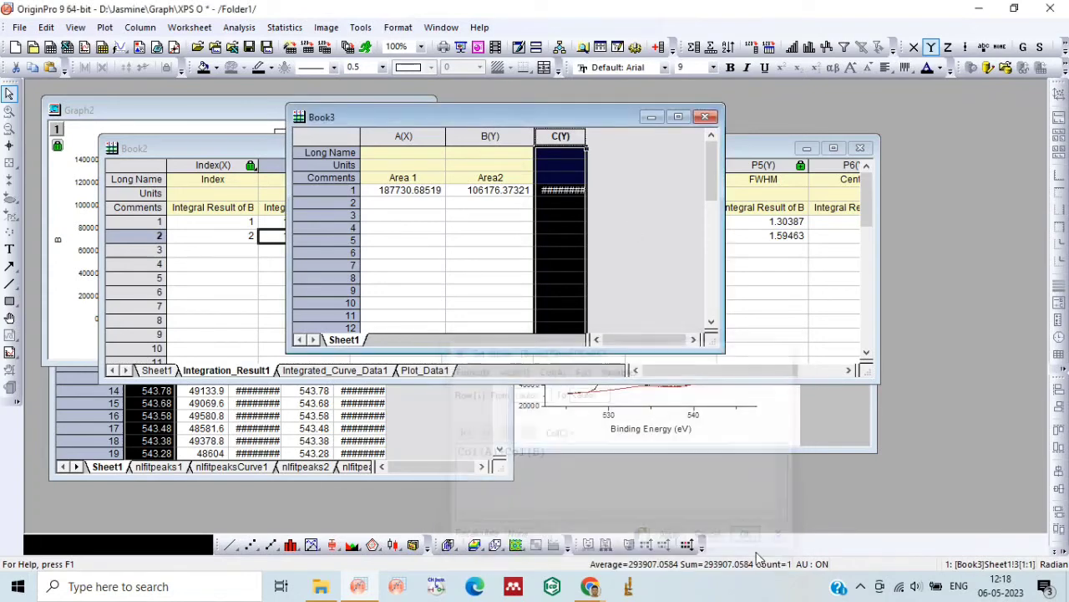
- Widen column C(Y) to show its full value and enter "Total area" as its comment
left_click(582, 165)
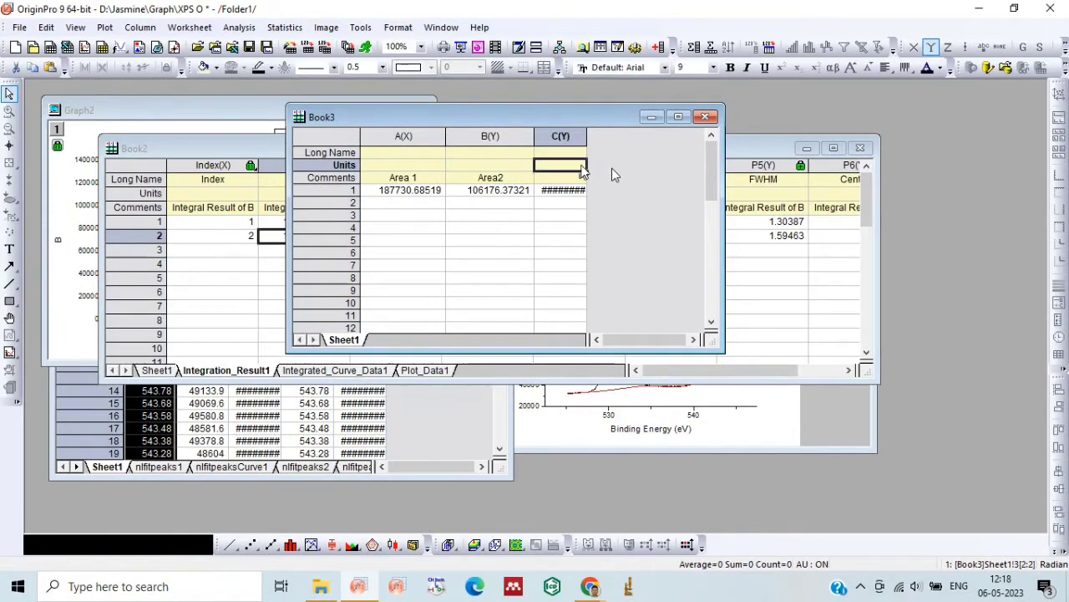
left_click(599, 160)
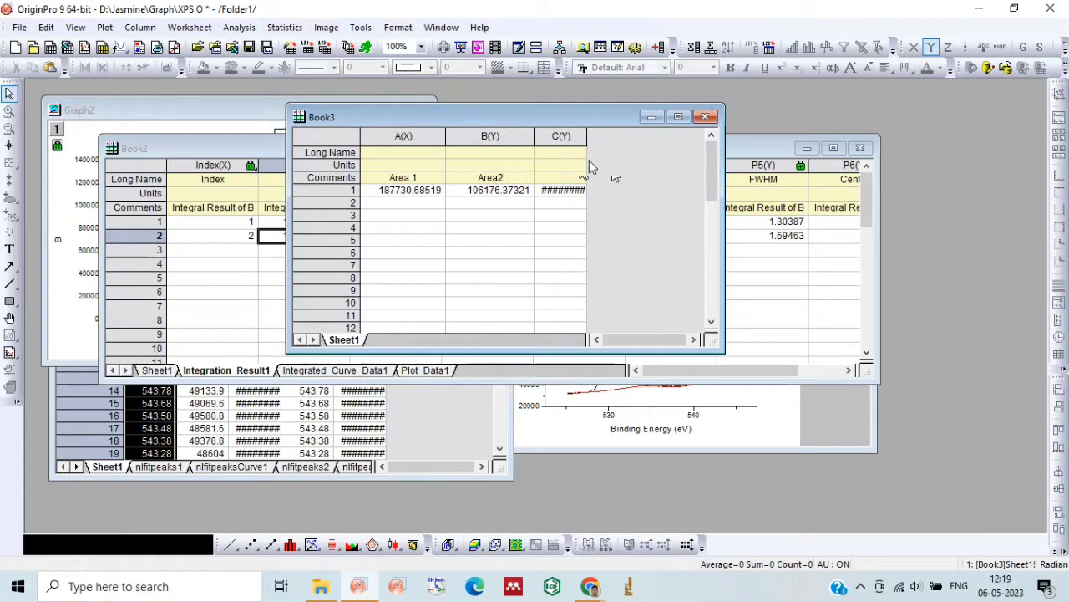
left_click_drag(589, 163, 610, 136)
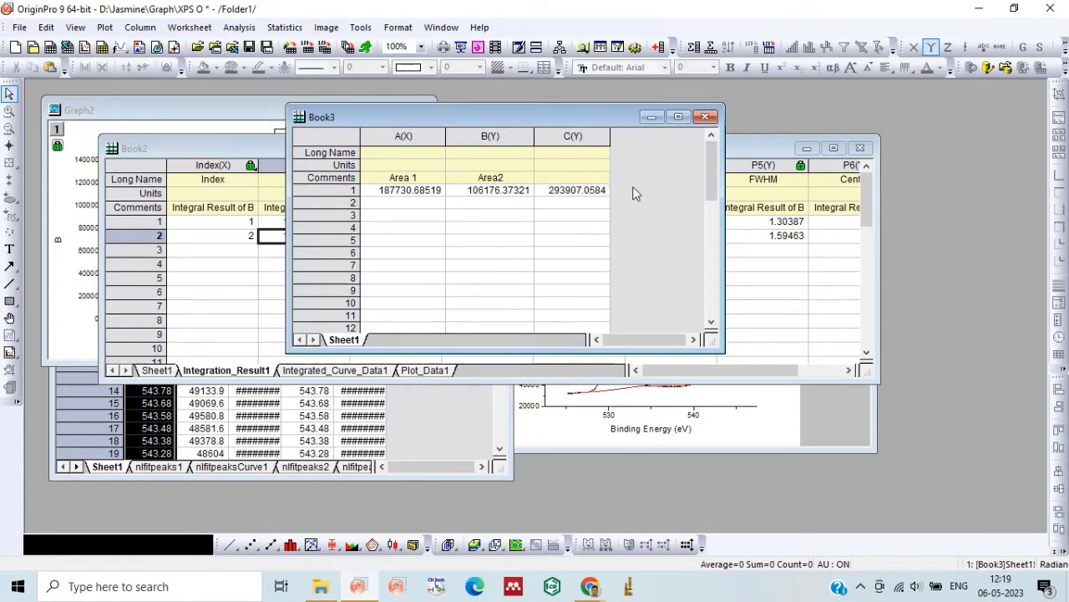
double_click(559, 182)
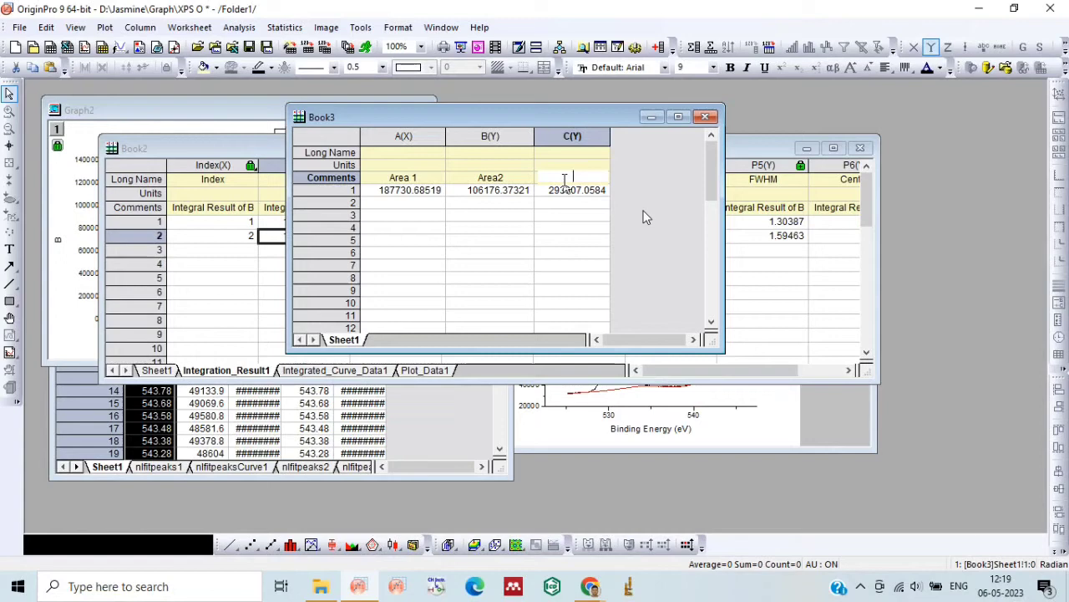
type("Total area")
left_click(622, 222)
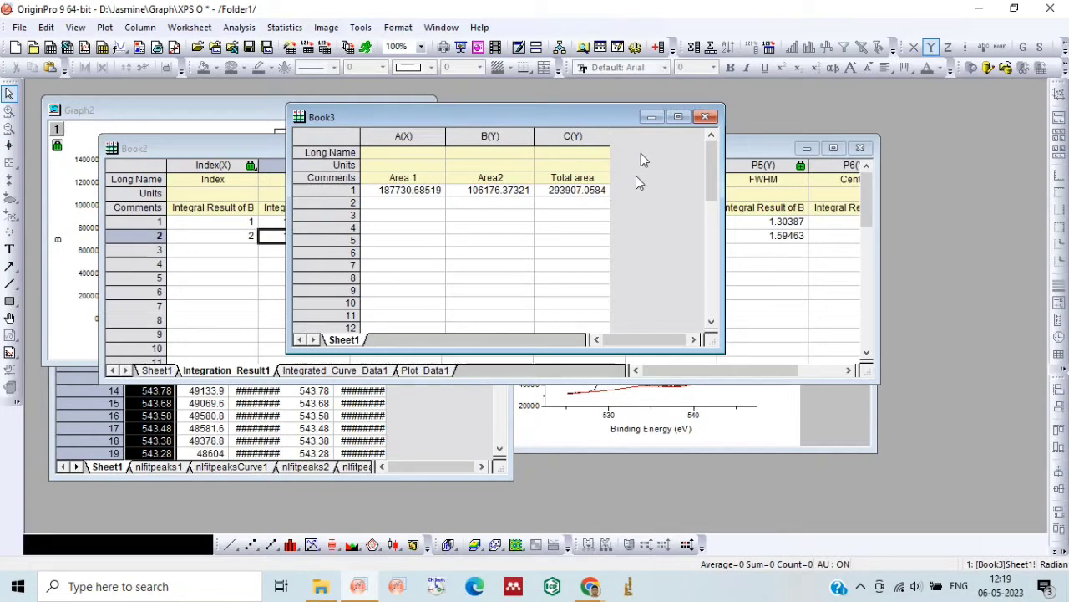
- Add a fourth column to the widened Book3 and set its column values to Col(A)/Col(C)
left_click(658, 47)
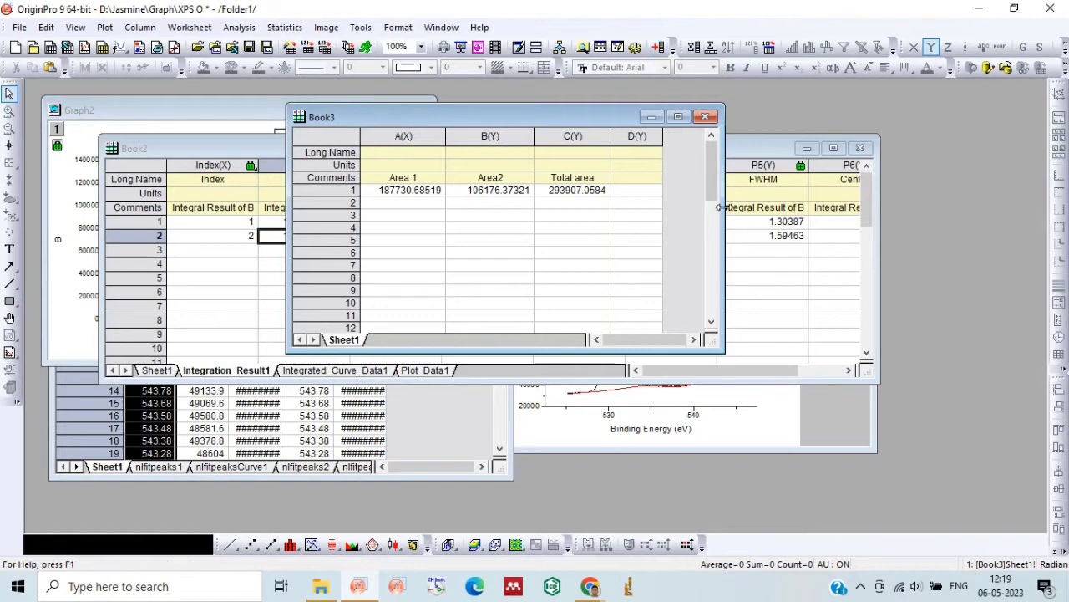
left_click_drag(724, 208, 906, 204)
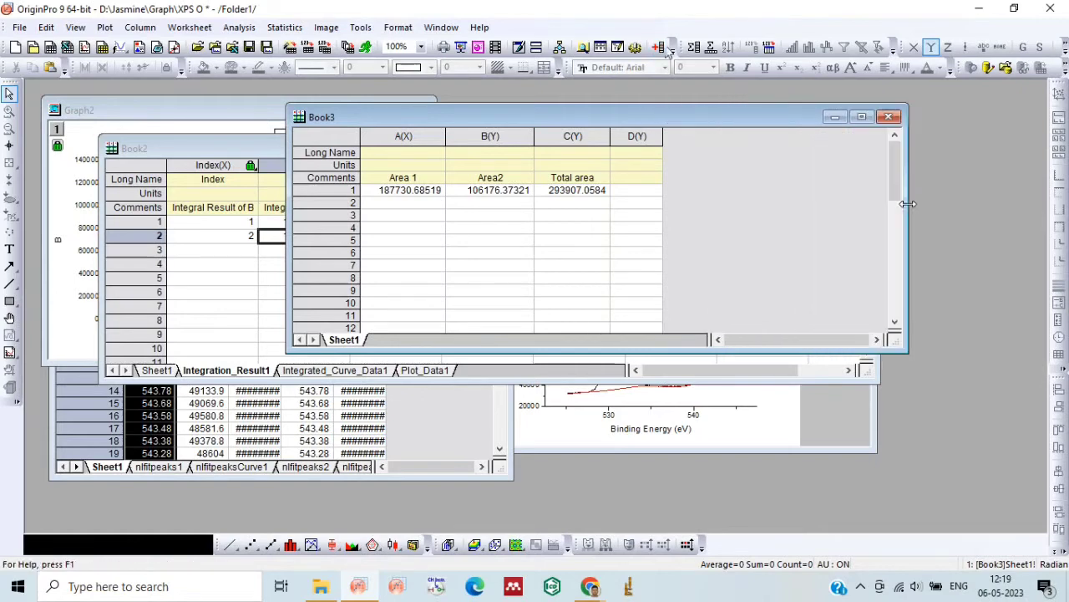
left_click(644, 135)
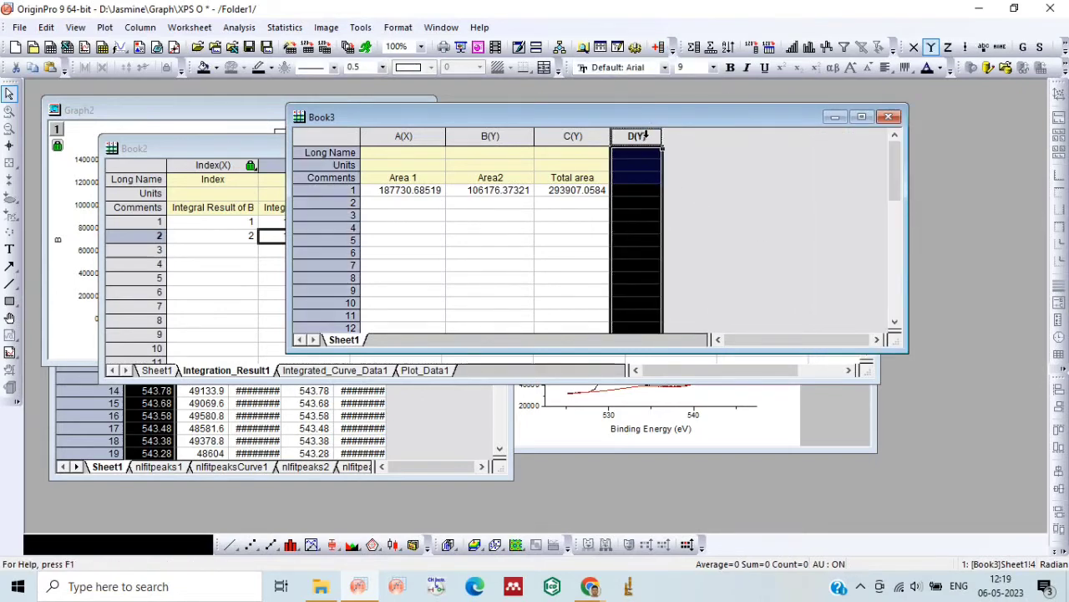
right_click(645, 135)
mouse_move(695, 188)
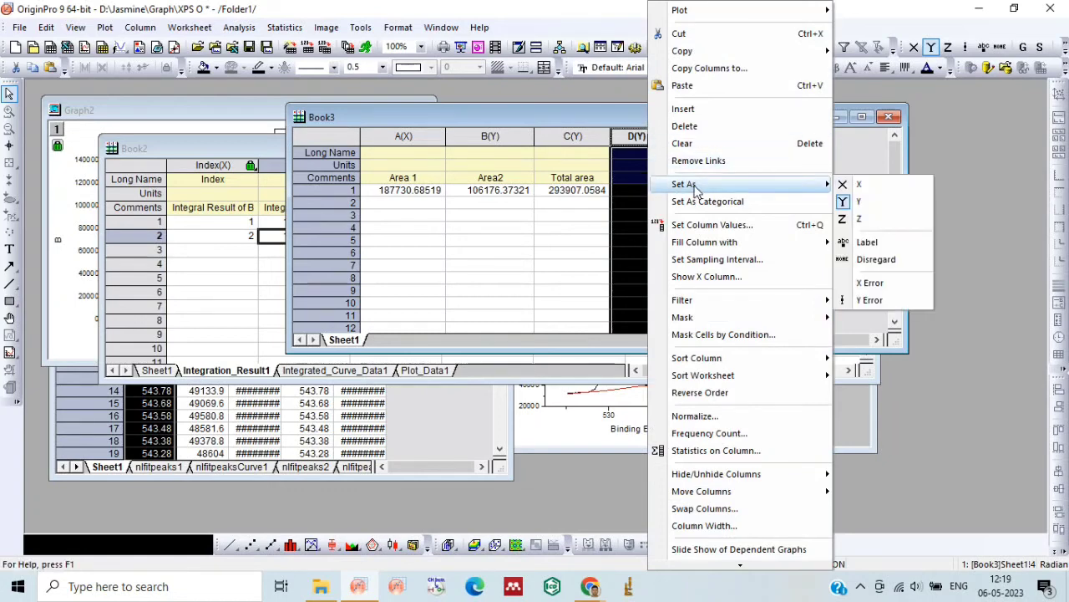
left_click(726, 225)
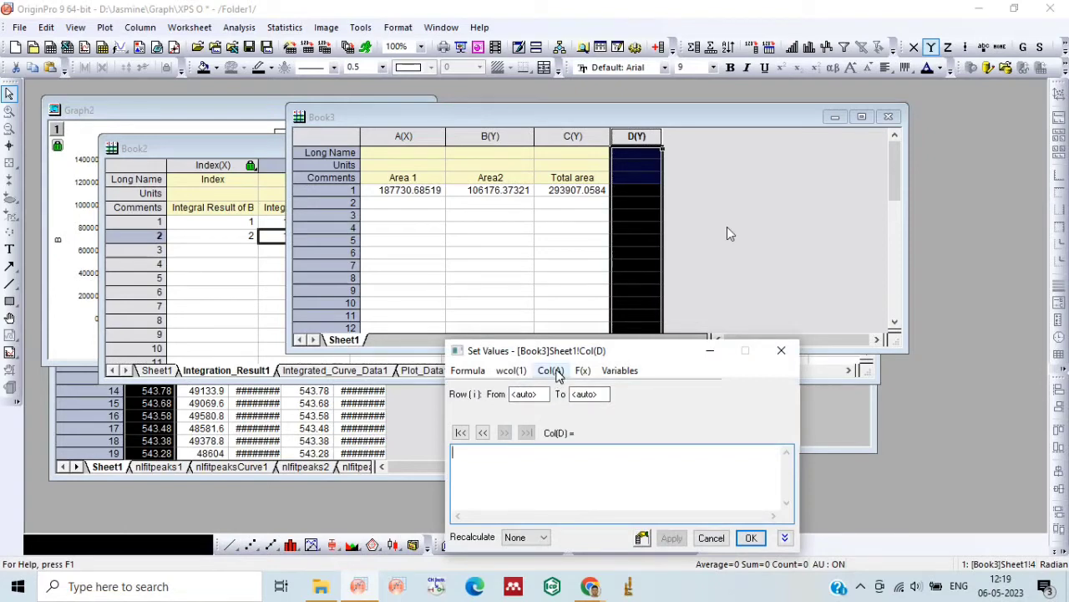
left_click(556, 372)
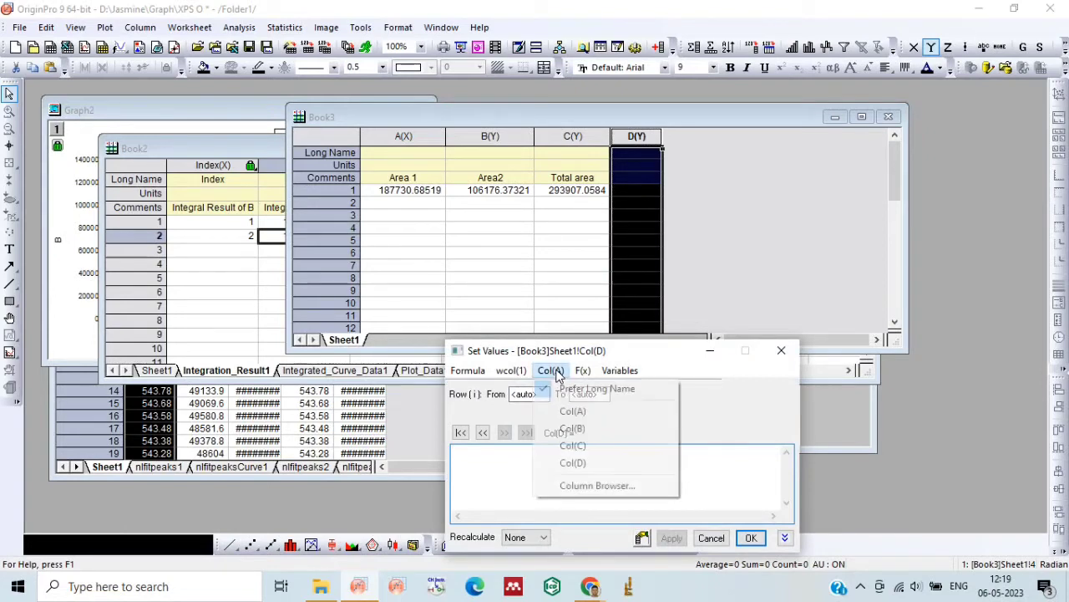
left_click(573, 411)
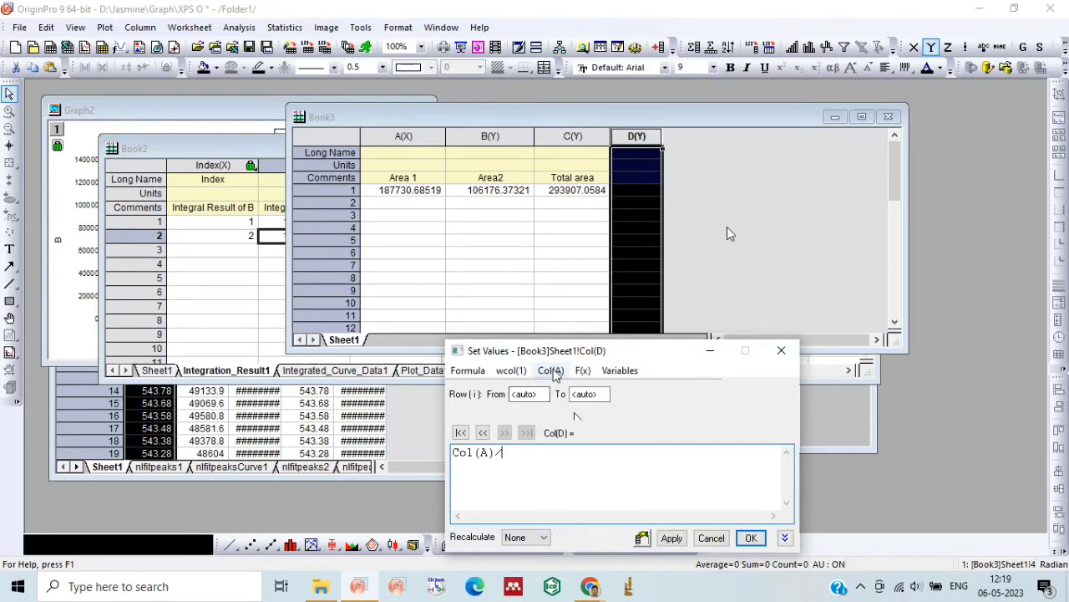
left_click(552, 371)
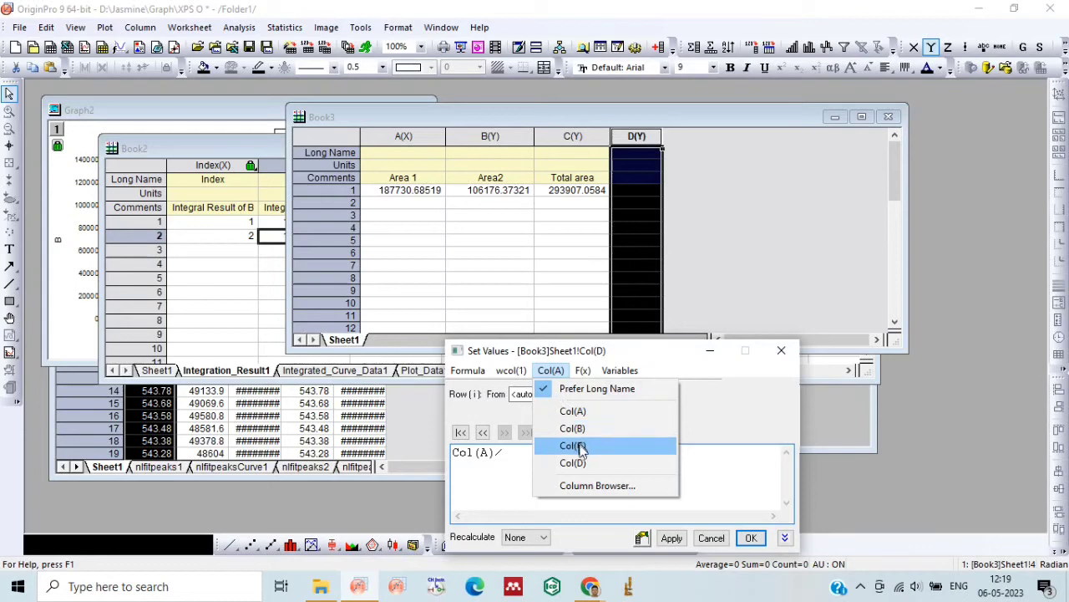
left_click(583, 447)
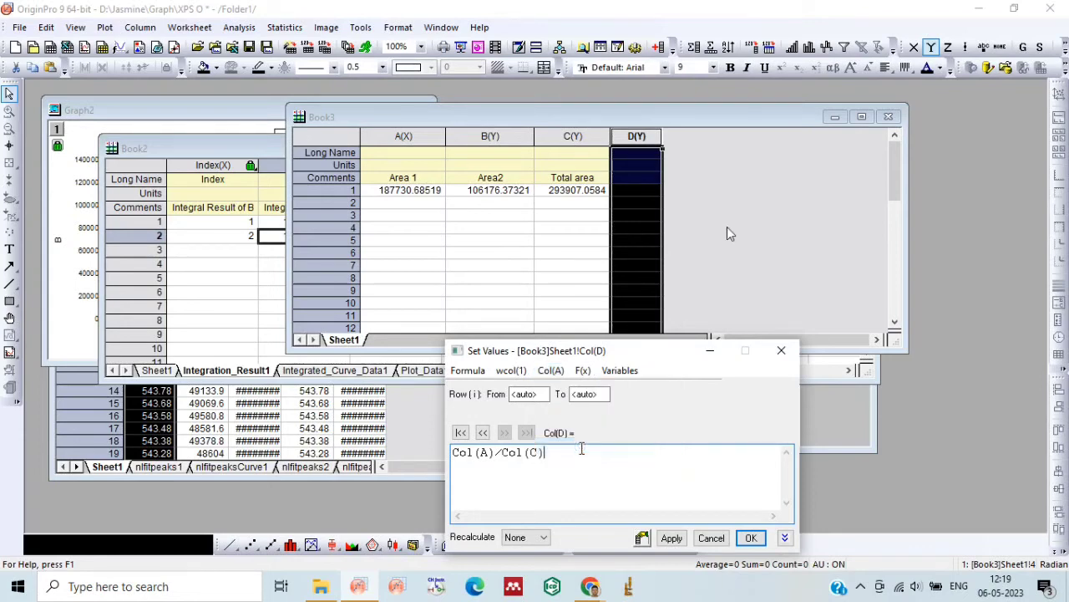
left_click(750, 538)
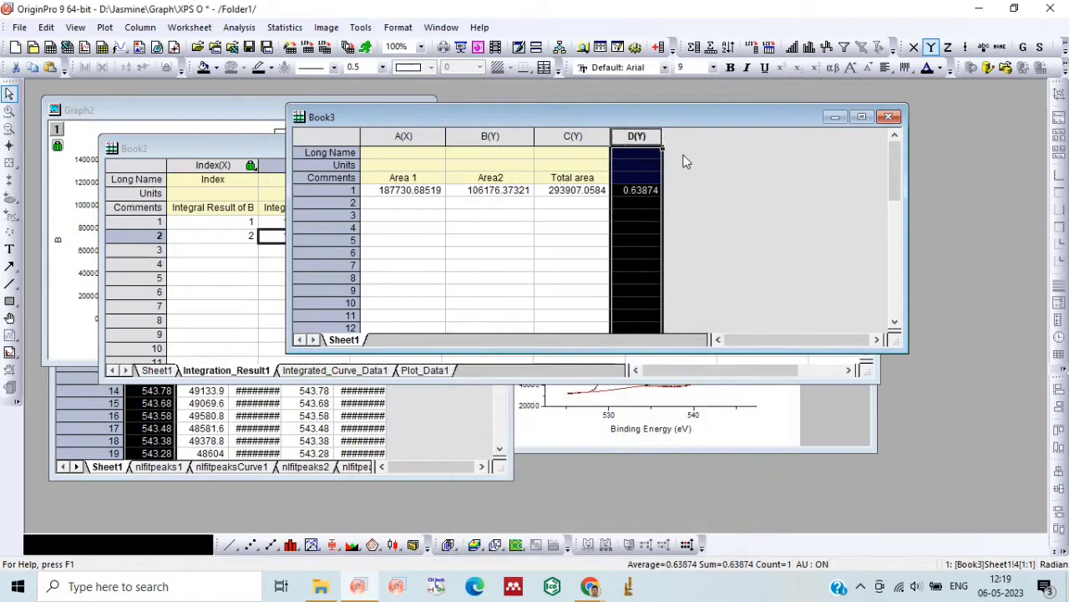
left_click(689, 188)
double_click(643, 178)
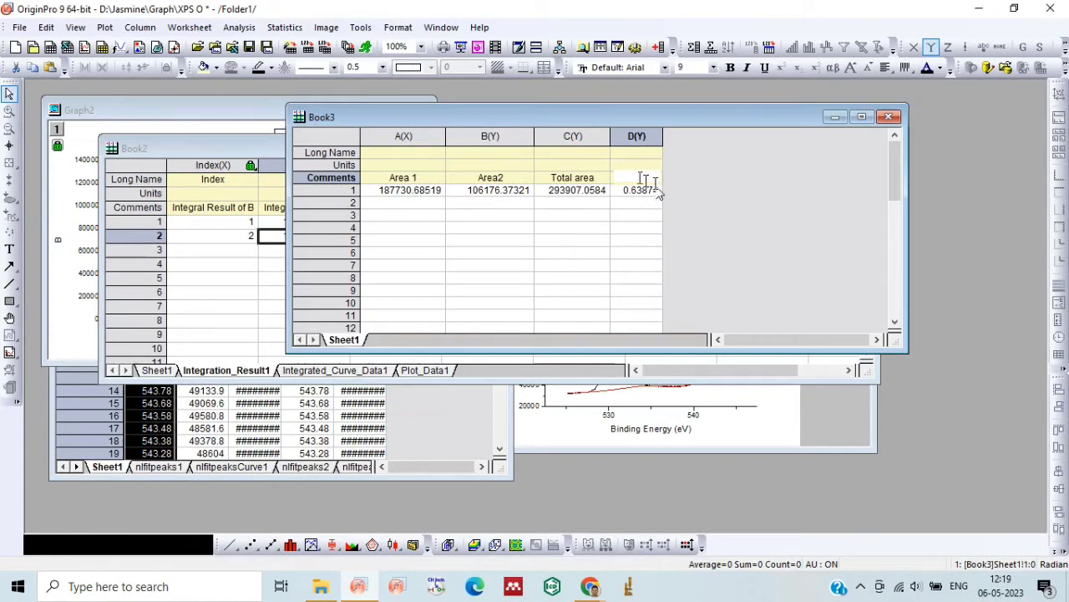
left_click(695, 177)
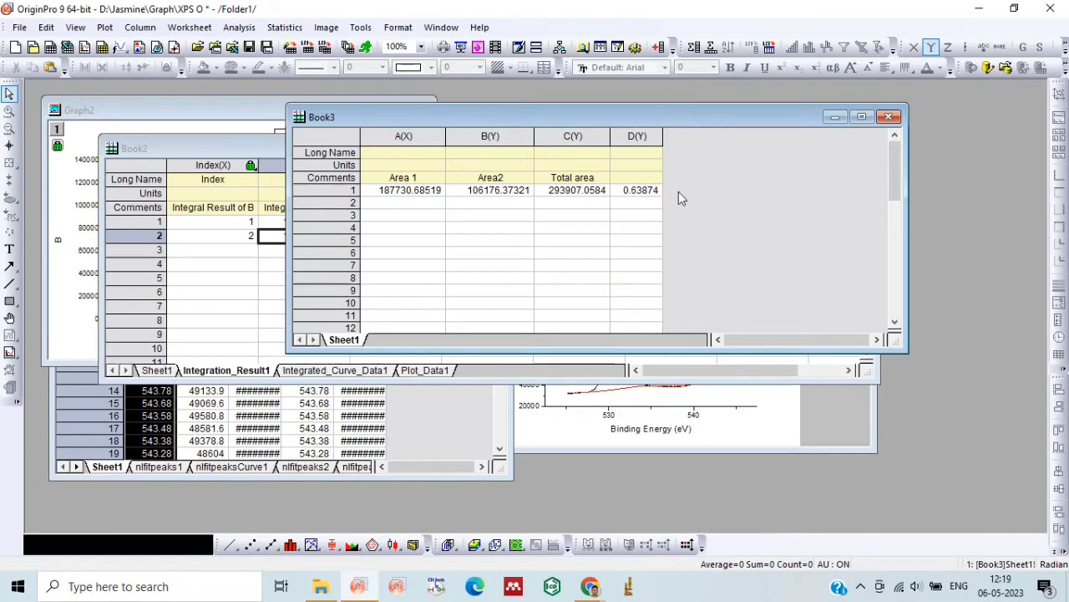
- Add a fifth column to Book3 and set its column values to Col(D)*100
left_click(659, 47)
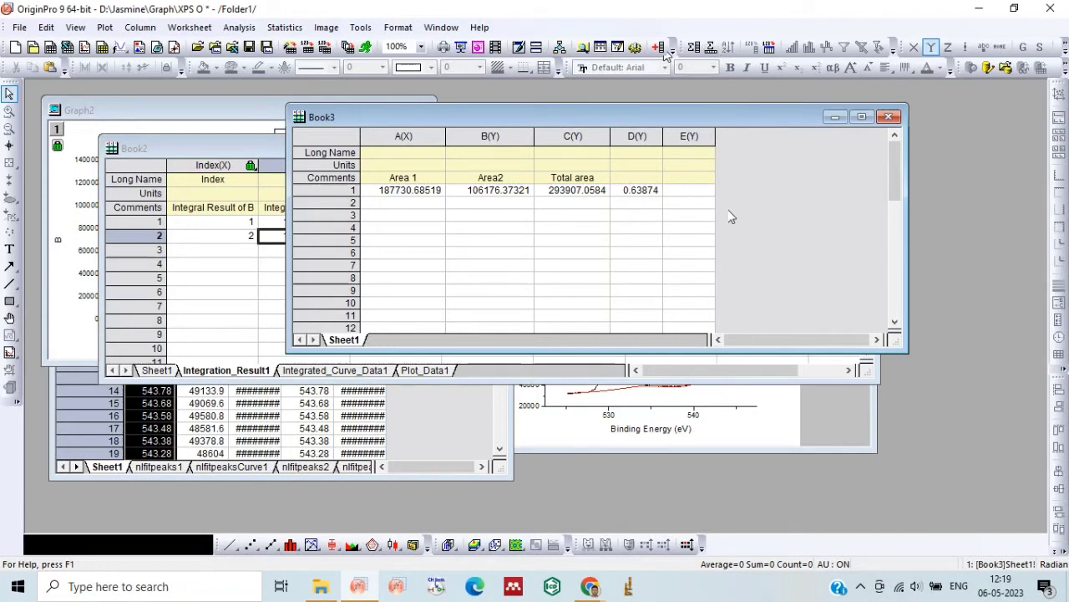
left_click(690, 137)
right_click(690, 137)
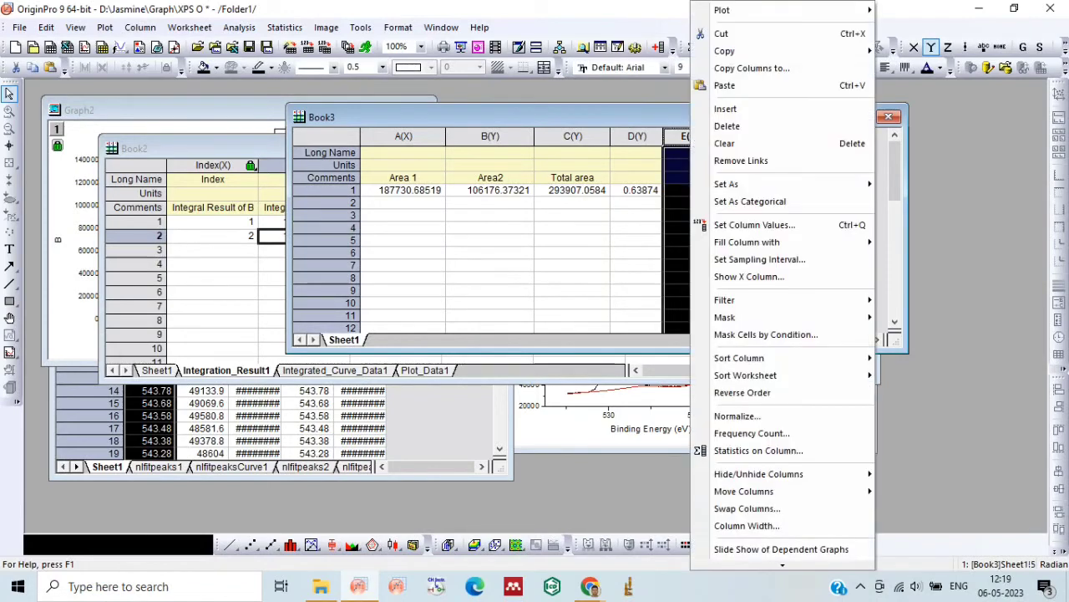
mouse_move(748, 185)
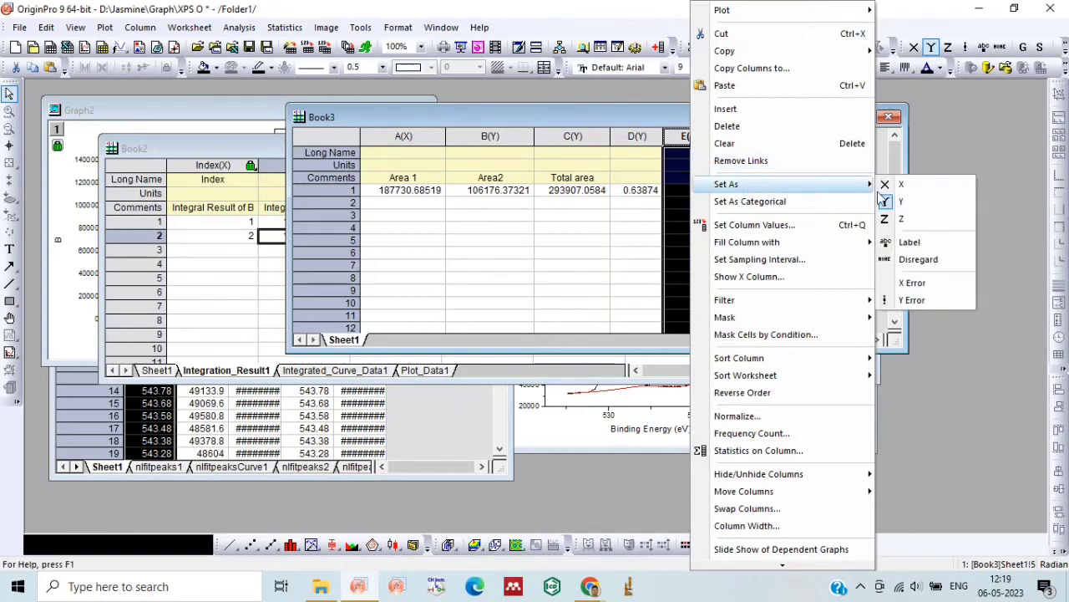
left_click(753, 225)
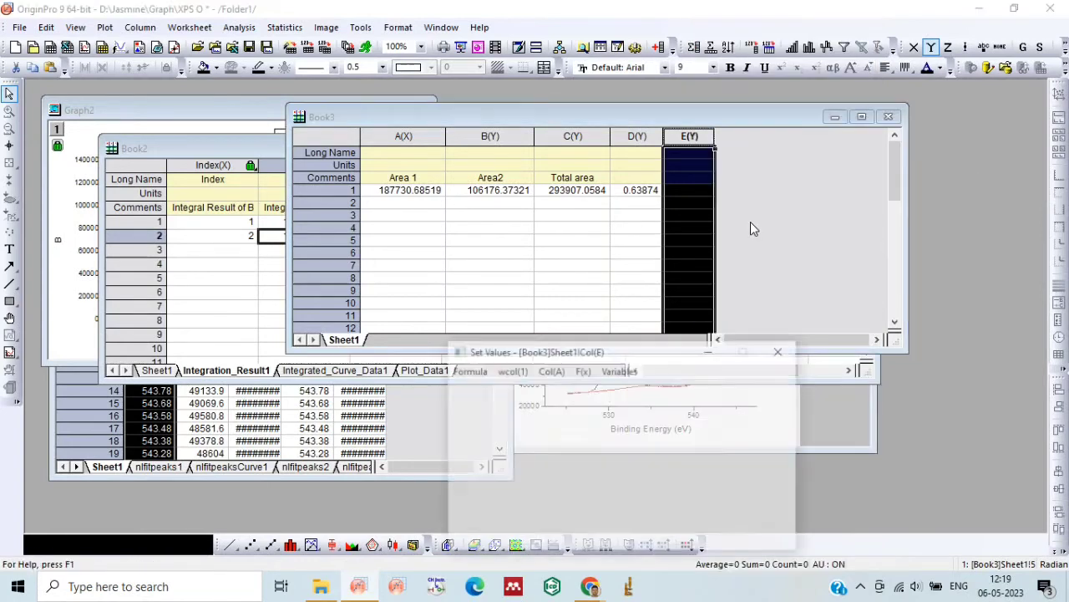
left_click(552, 371)
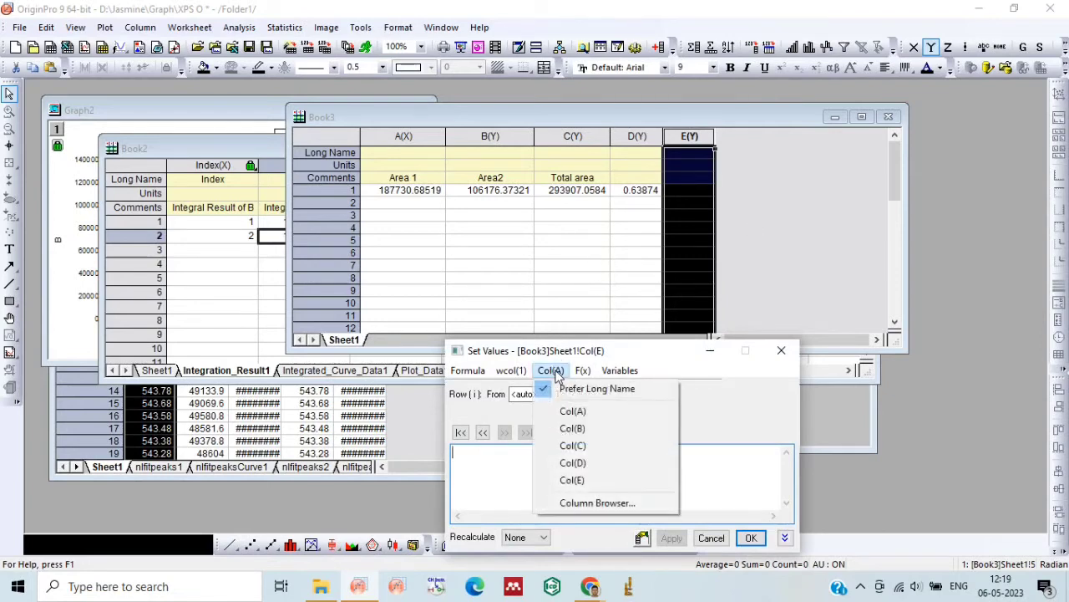
left_click(585, 465)
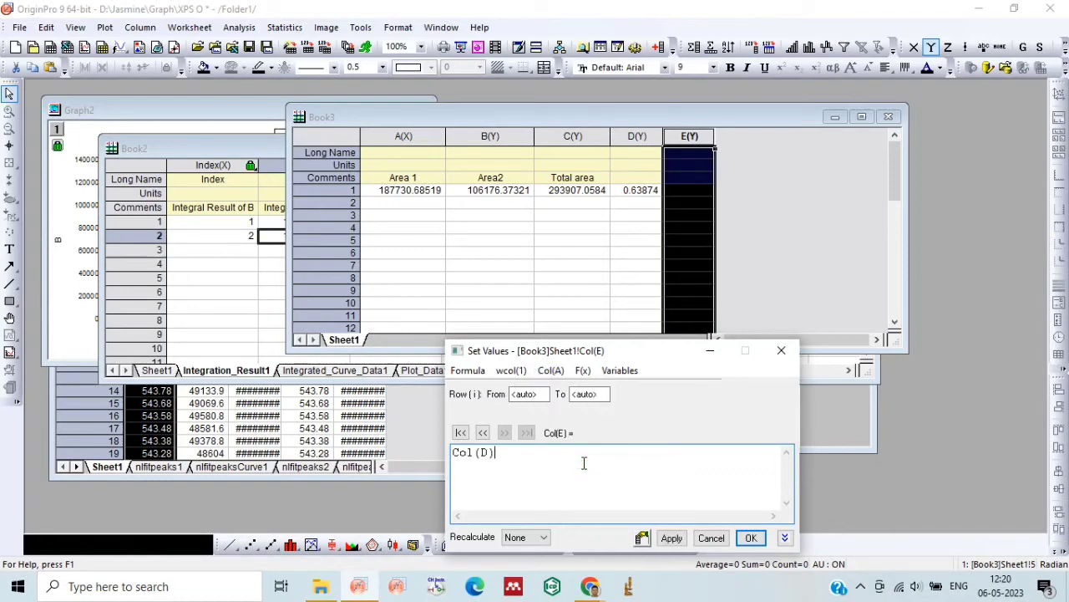
type("*100")
left_click(753, 539)
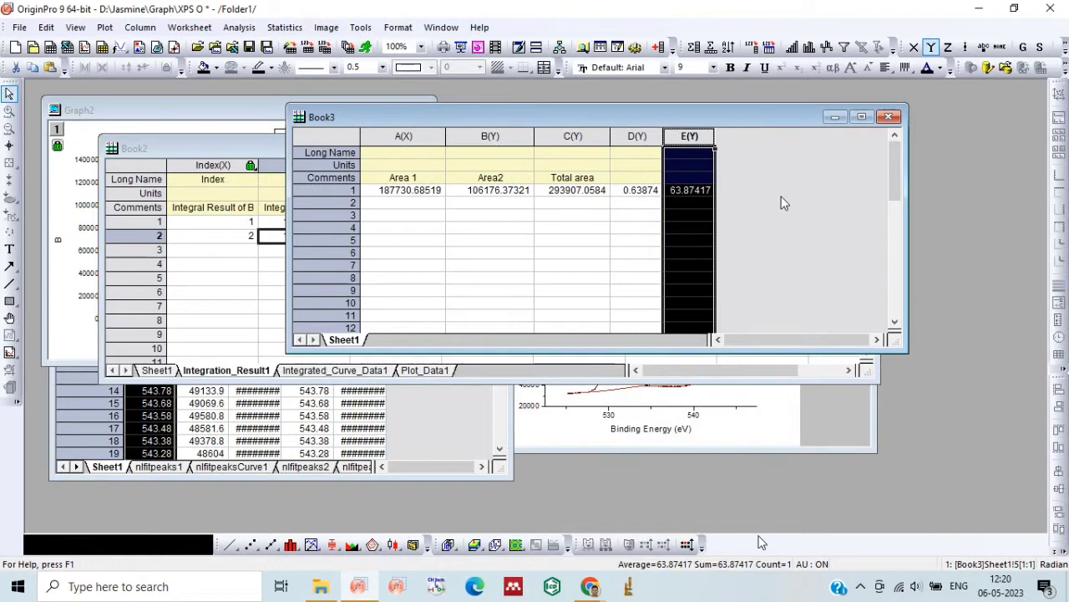
- Enter "Area 1 %" as the comment of column E(Y)
left_click(774, 208)
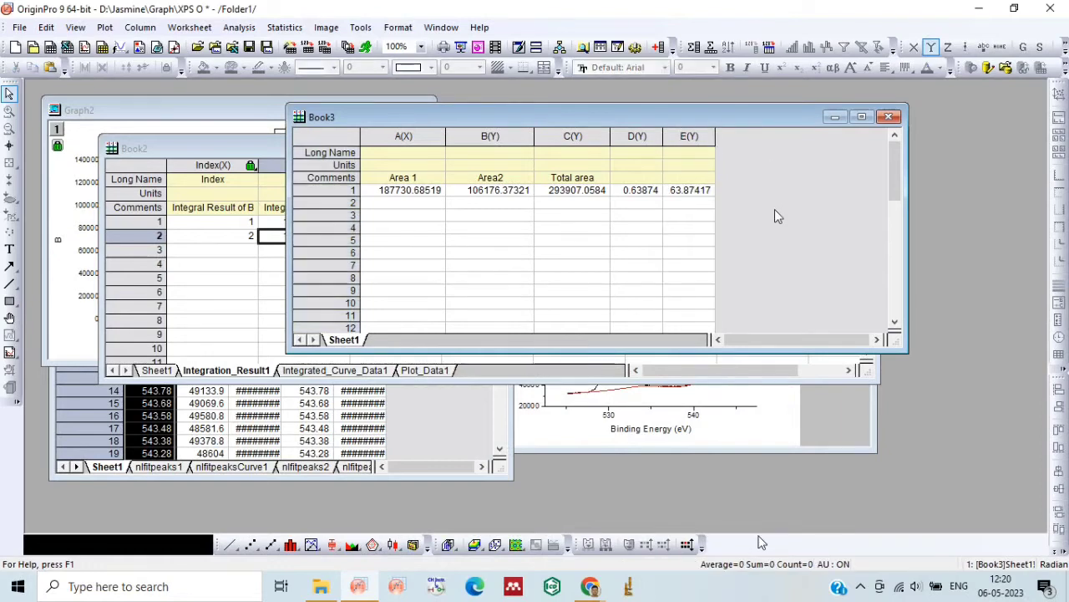
double_click(692, 177)
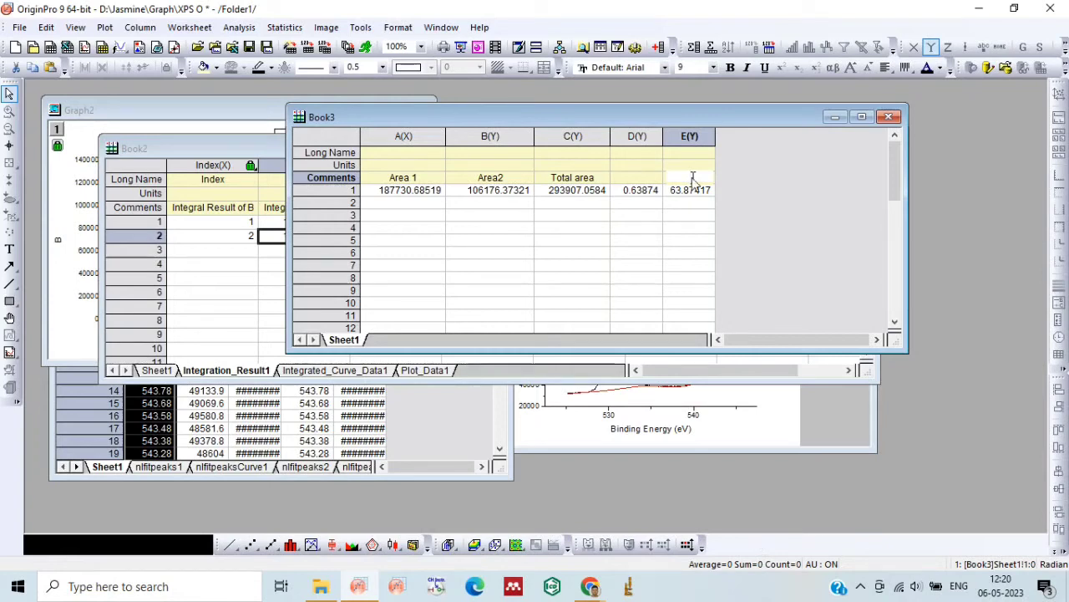
type("Area 1")
left_click(747, 196)
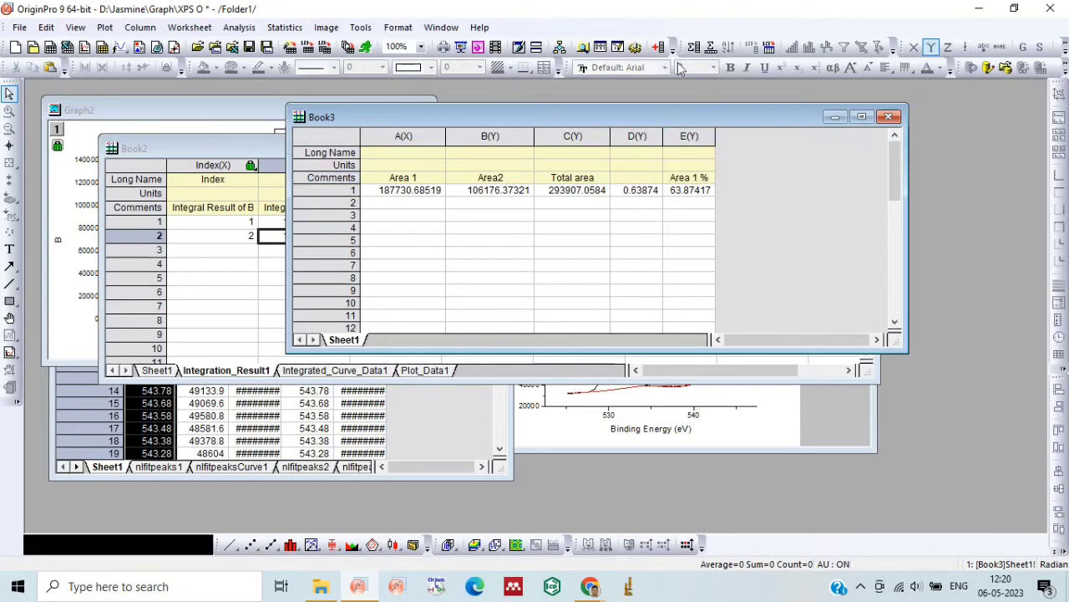
- Add a sixth column to Book3 and set its column values to Col(B)/Col(C)
left_click(658, 48)
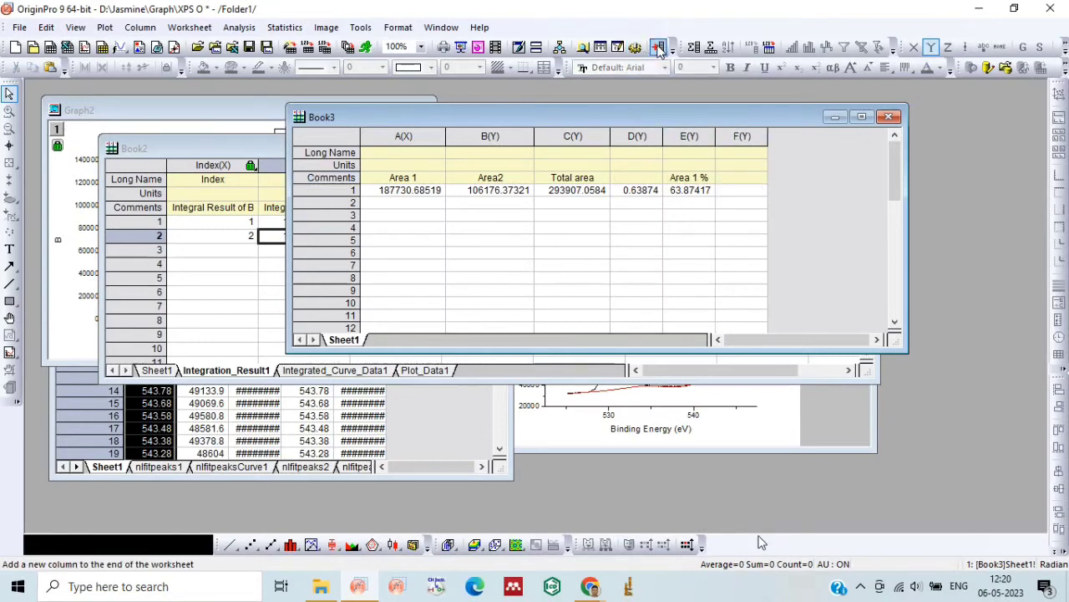
left_click(743, 135)
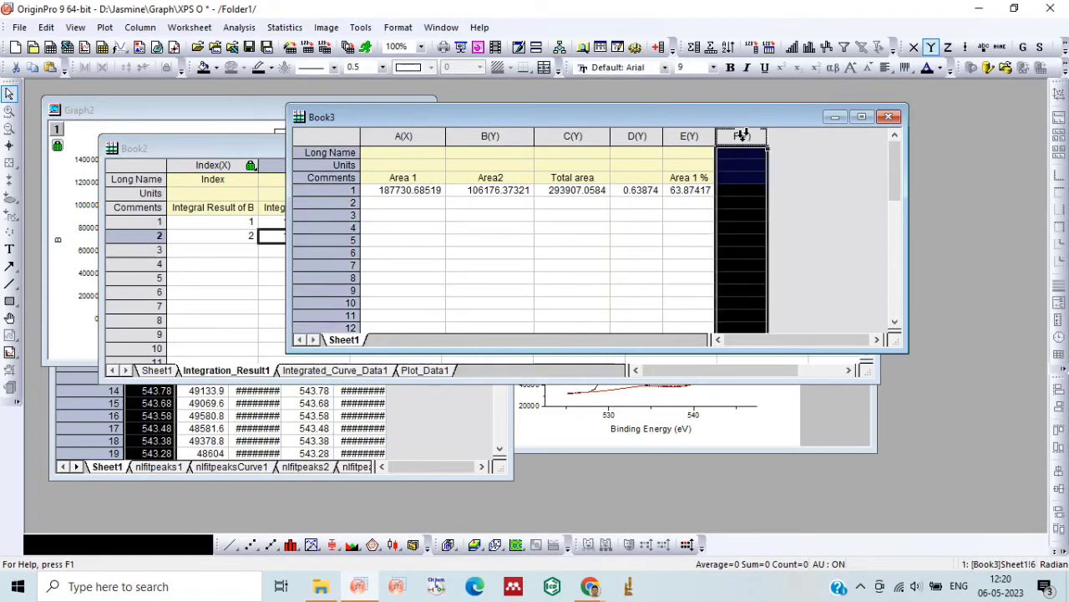
right_click(743, 136)
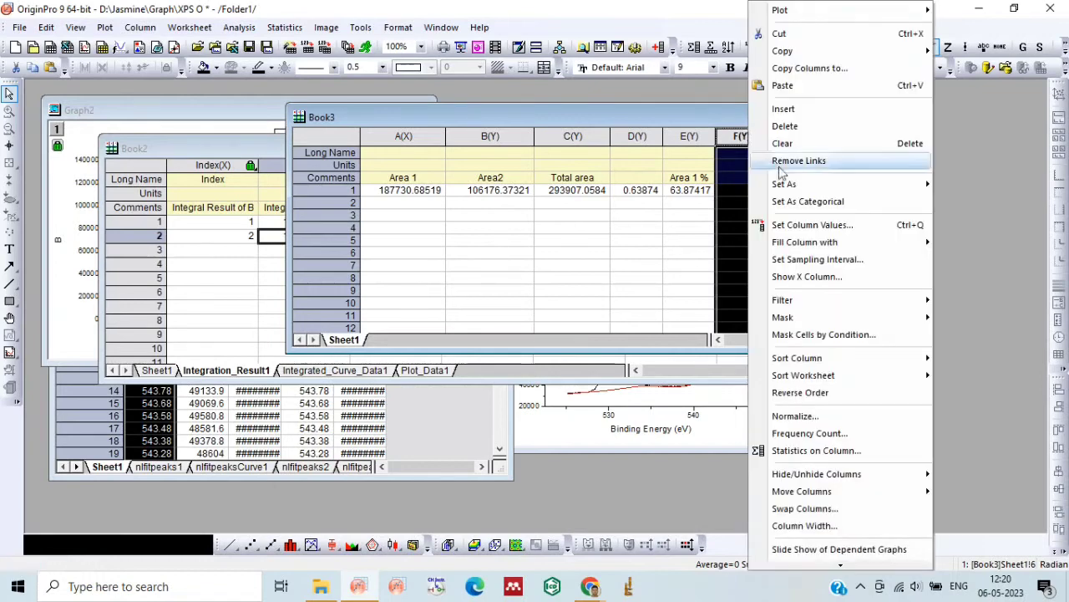
left_click(815, 224)
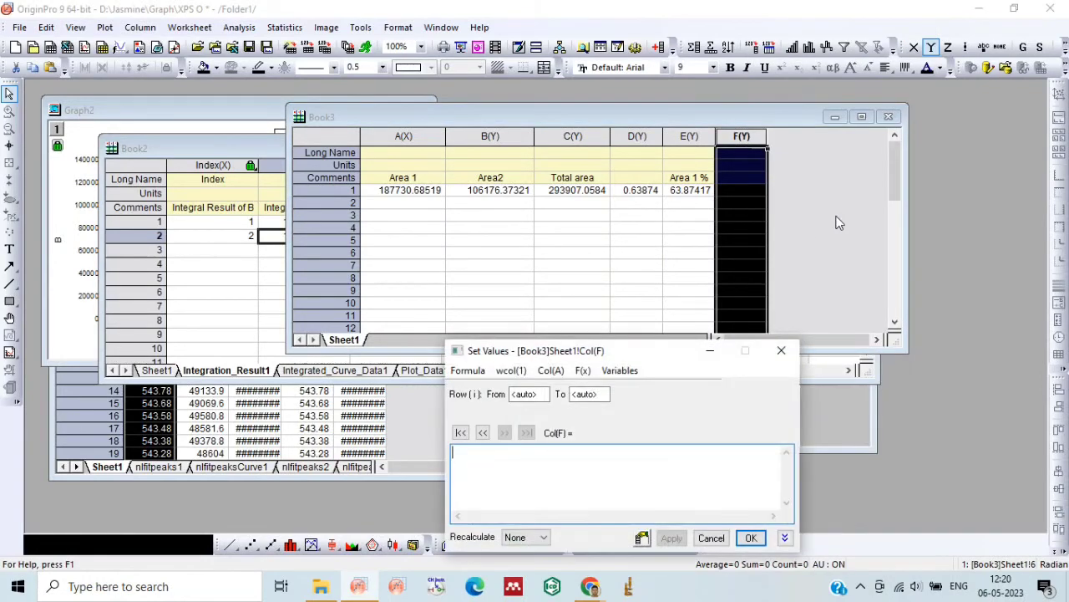
left_click(551, 370)
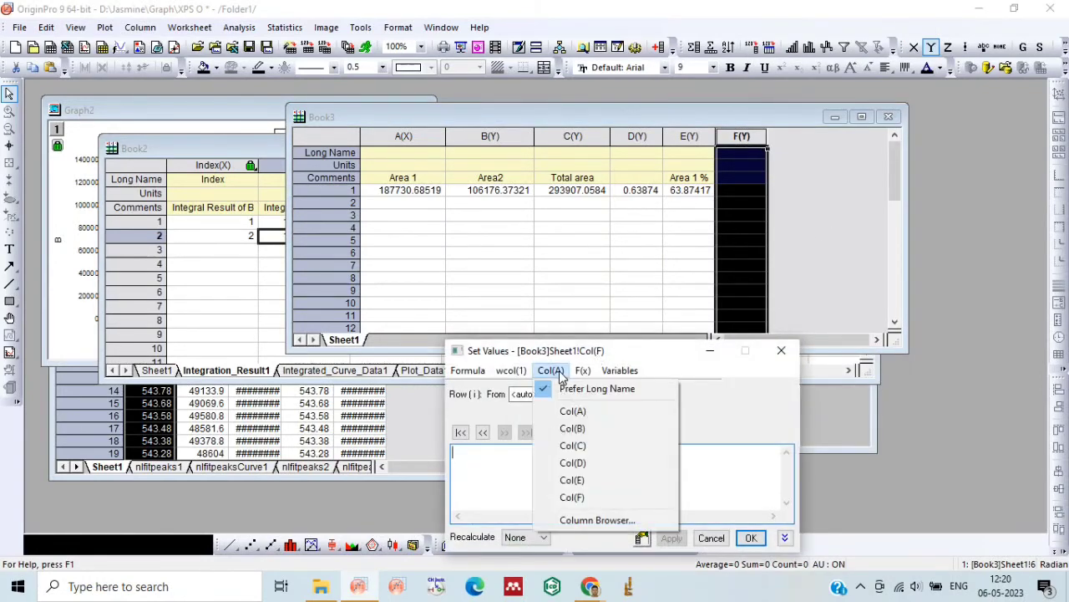
left_click(584, 429)
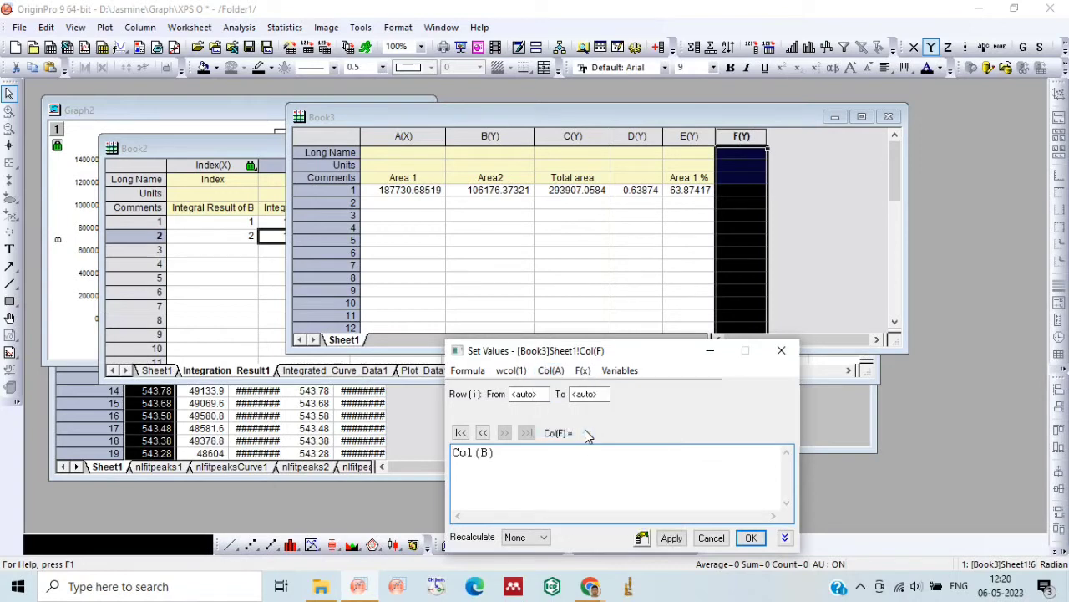
type("/")
left_click(550, 370)
left_click(583, 447)
left_click(751, 538)
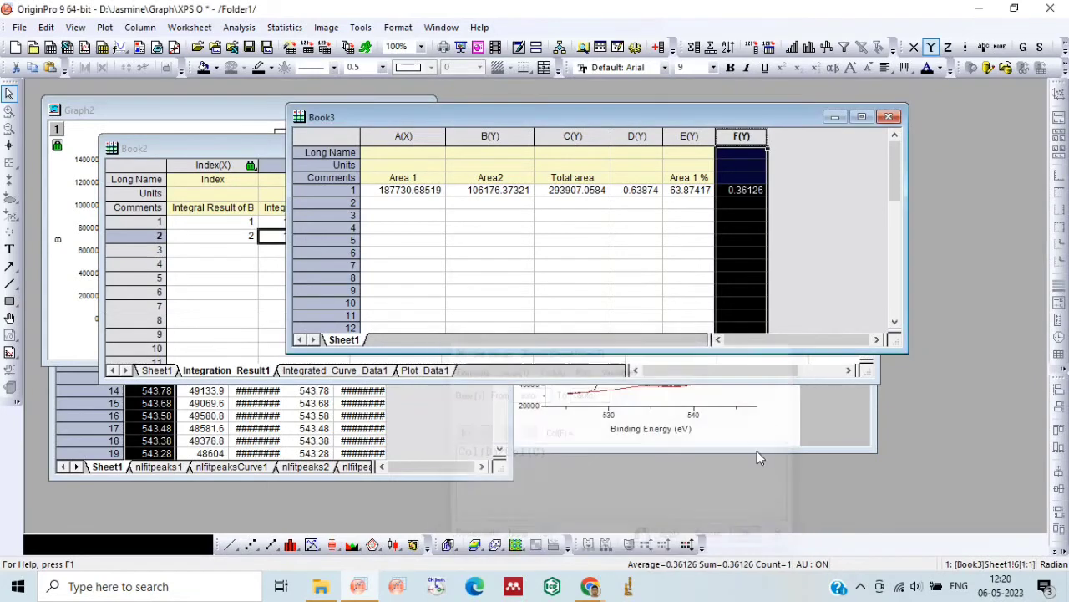
left_click(817, 250)
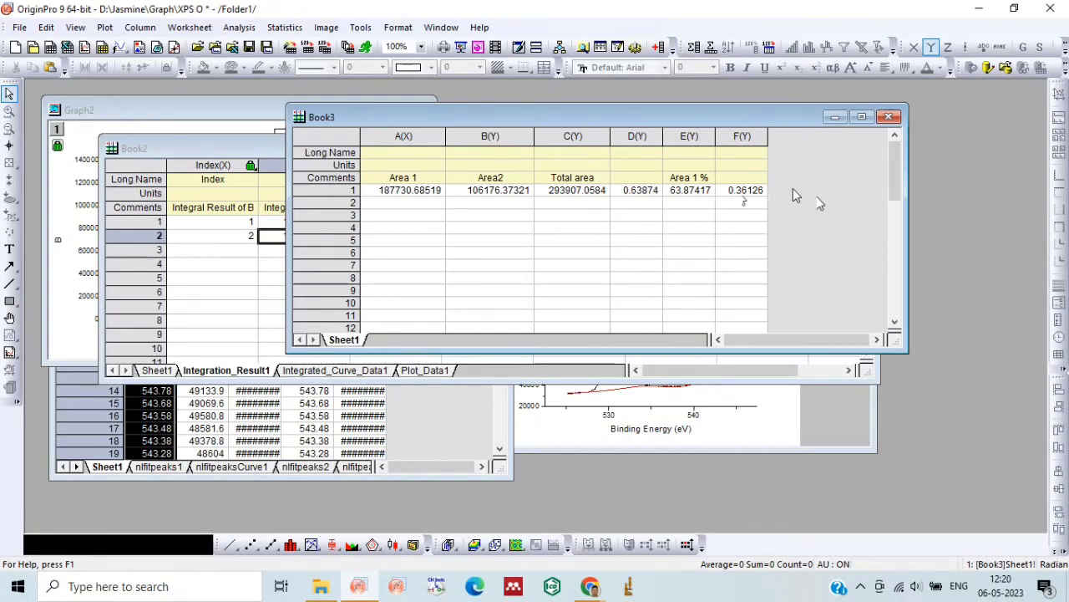
double_click(752, 191)
- Add a seventh column to Book3 and set its column values to Col(F)*100
left_click(660, 48)
left_click(794, 136)
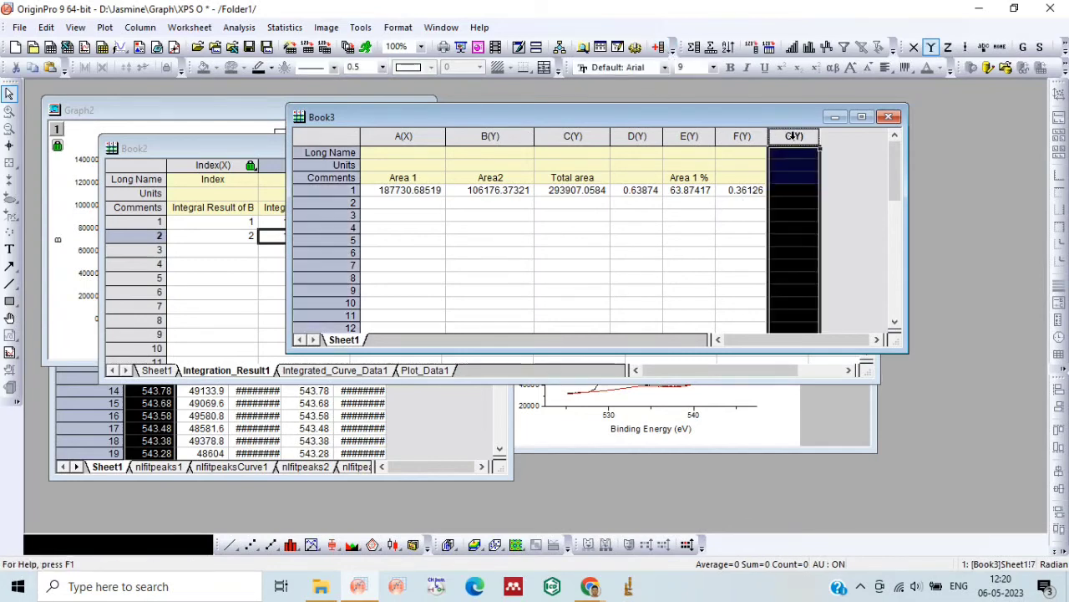
right_click(794, 136)
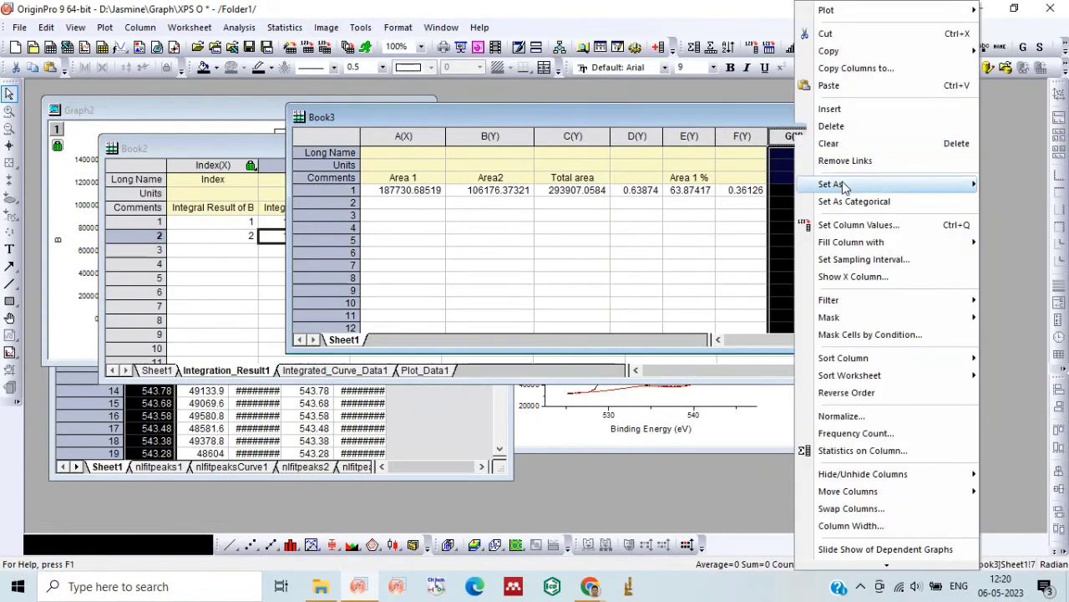
mouse_move(876, 185)
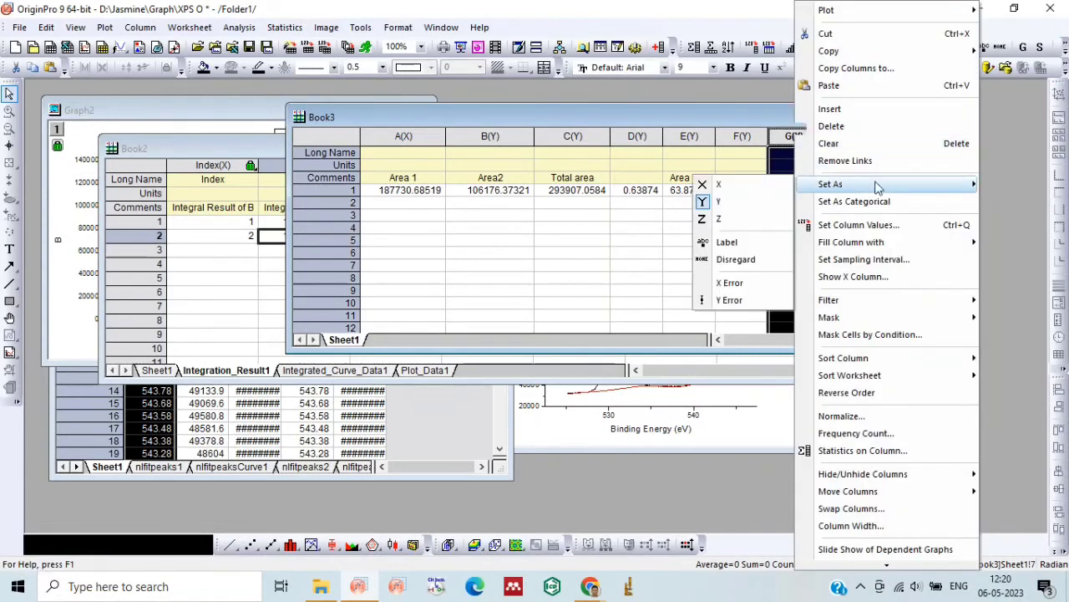
left_click(867, 228)
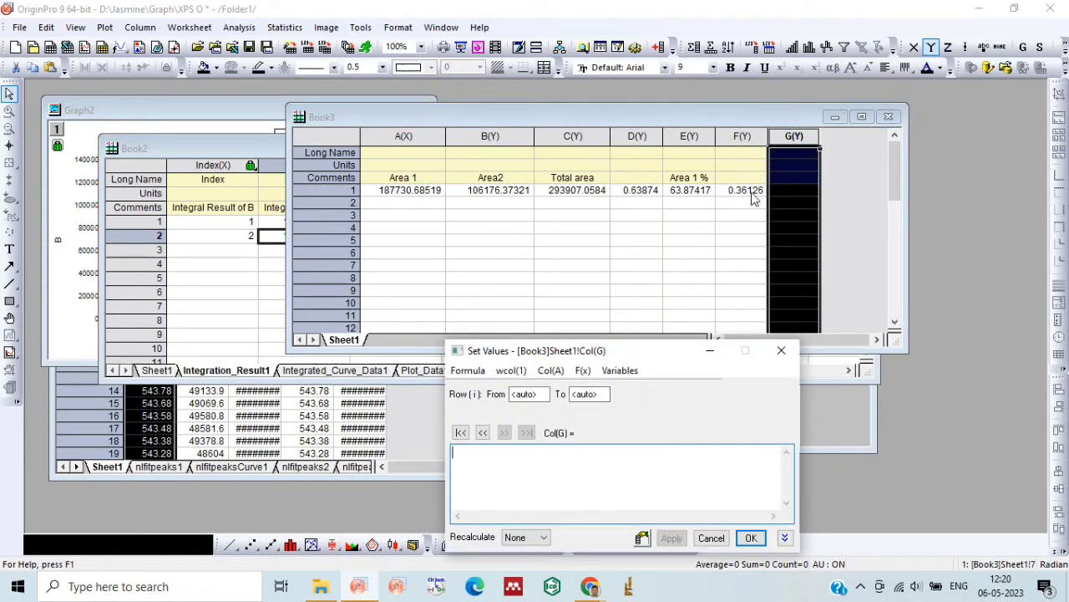
left_click(549, 372)
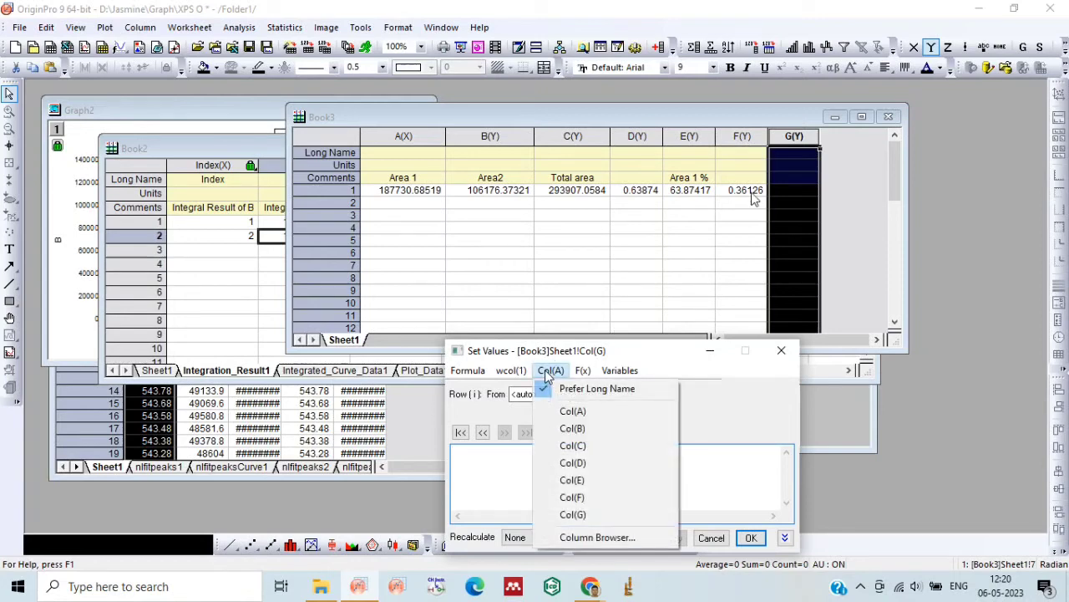
left_click(572, 497)
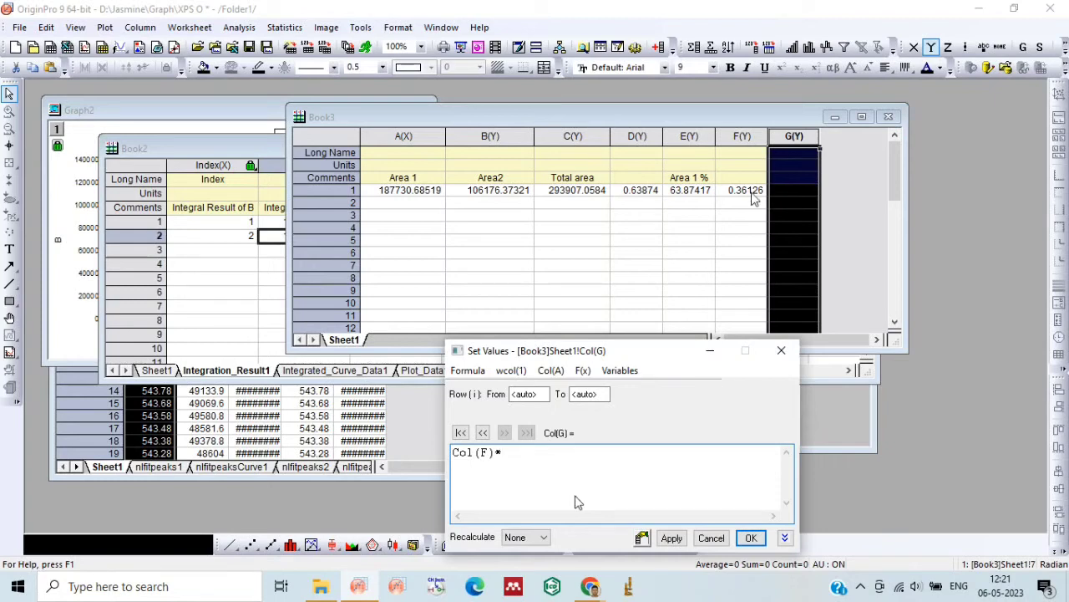
type("*100")
left_click(761, 537)
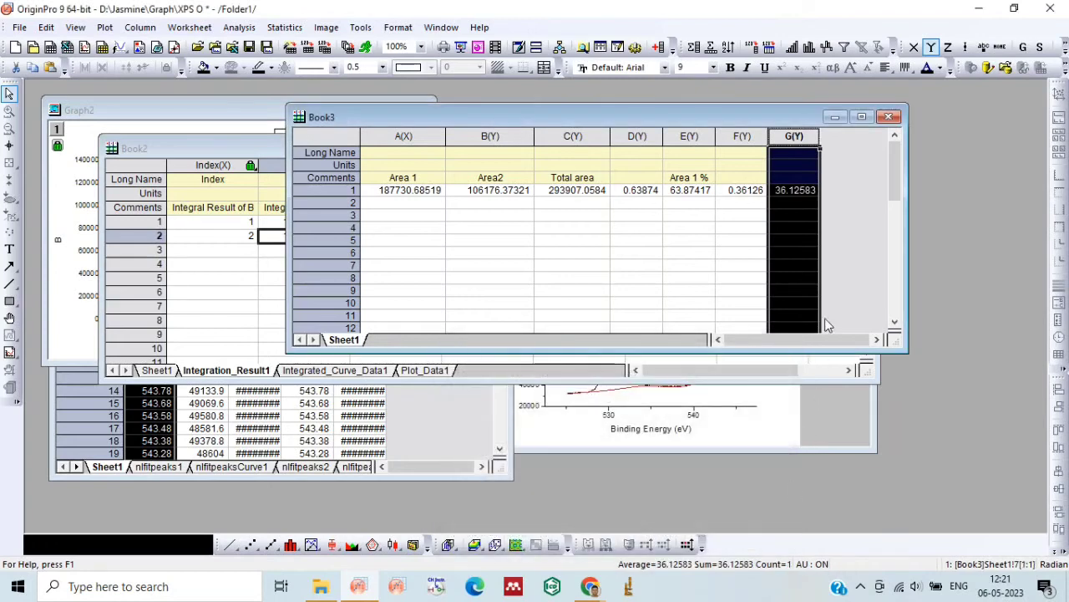
- Enter "Area 2 %" as the comment of column G(Y)
double_click(803, 173)
type("A")
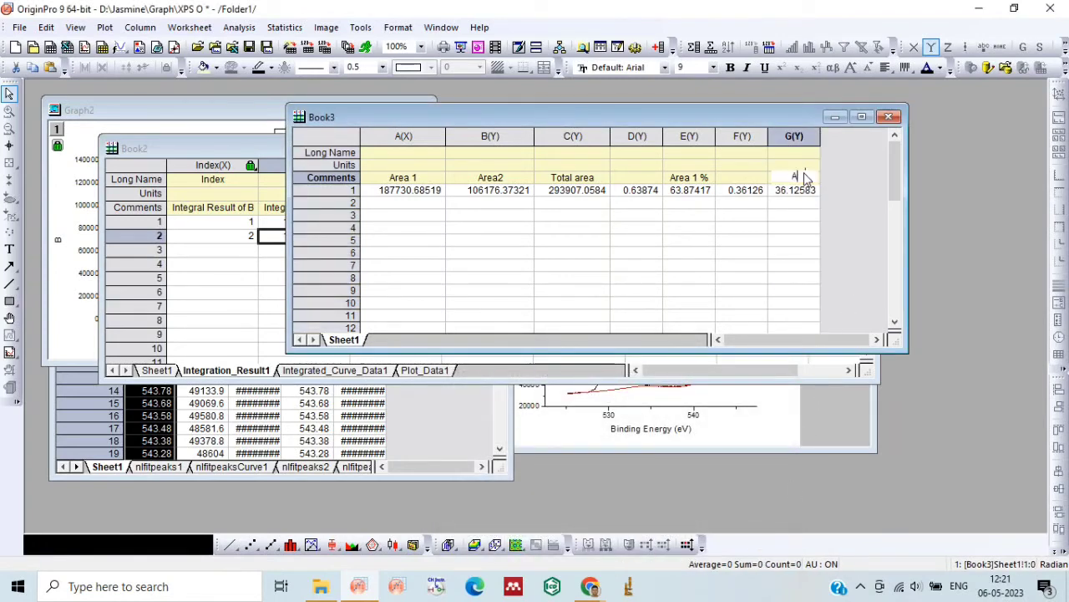
type("rea")
type("2 %")
left_click(845, 191)
- Add an eighth column to the moved and widened Book3 and set its column values to 100-Col(E)
left_click_drag(718, 115, 583, 108)
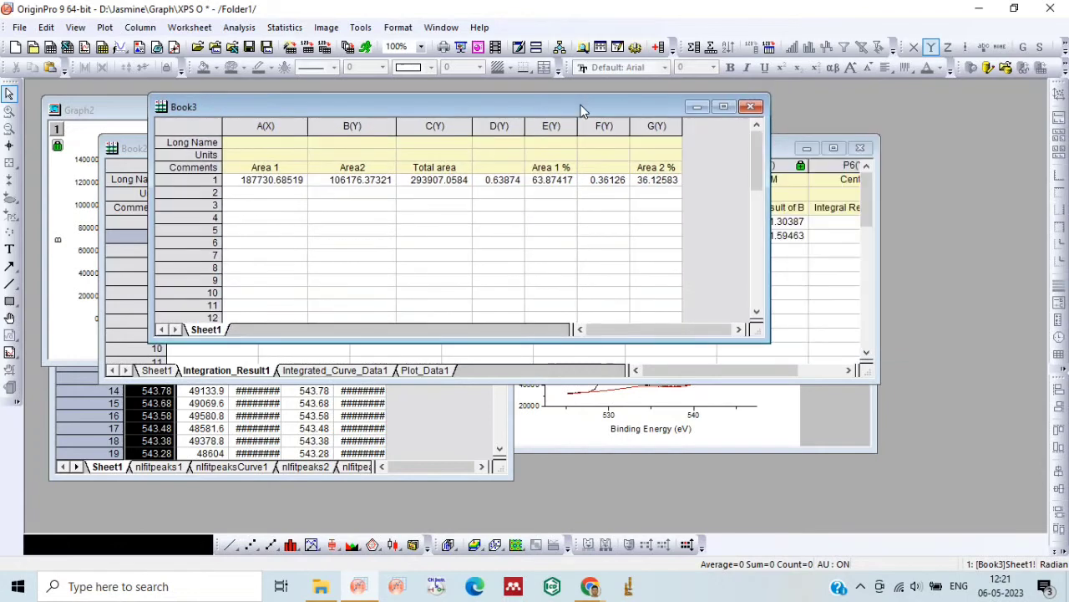
left_click_drag(769, 205, 908, 213)
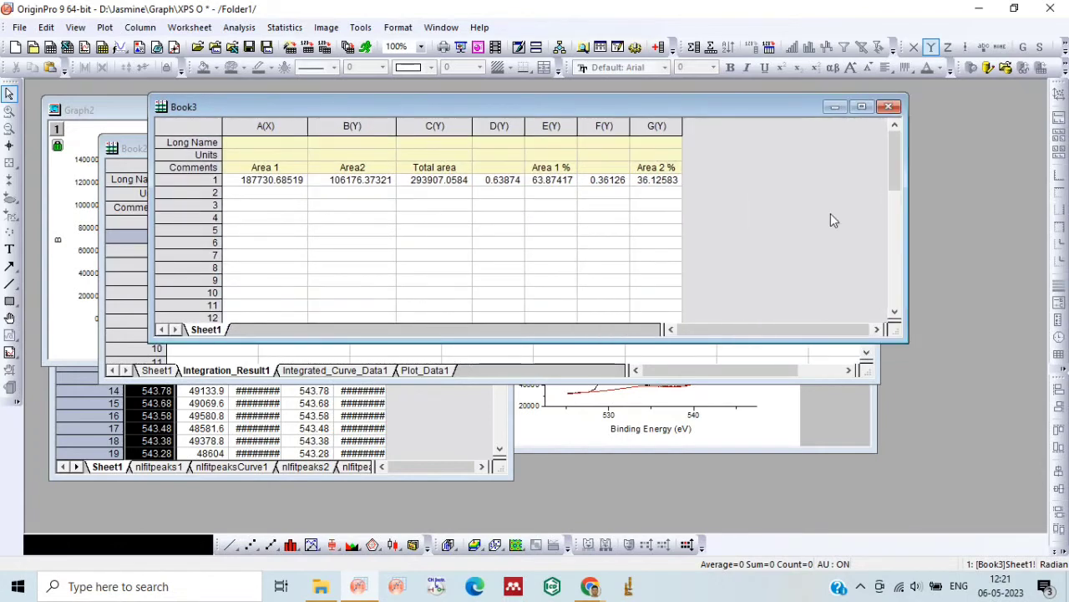
left_click(657, 49)
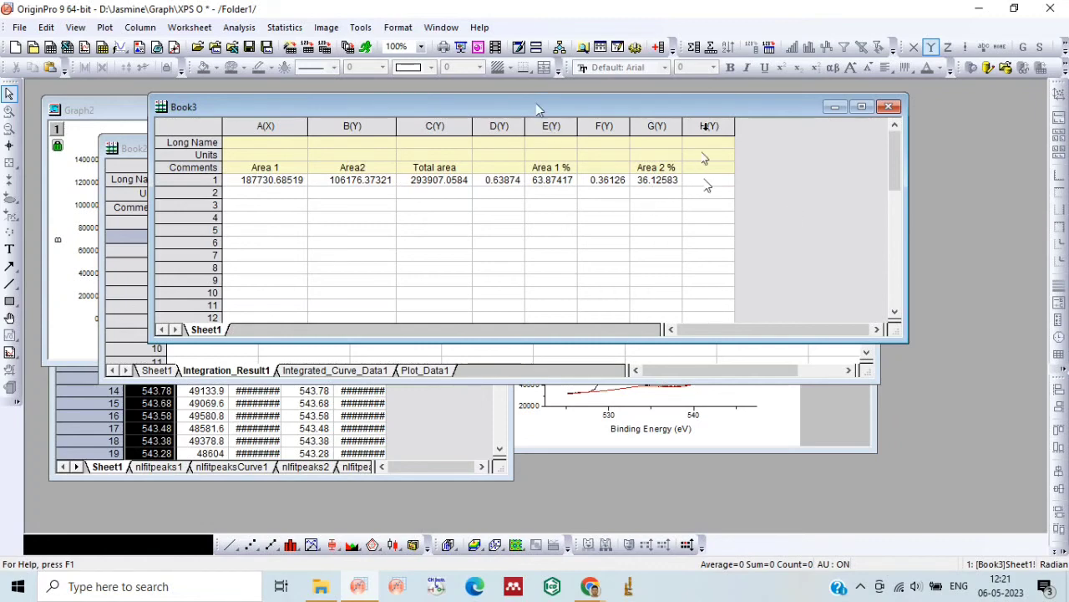
left_click(709, 126)
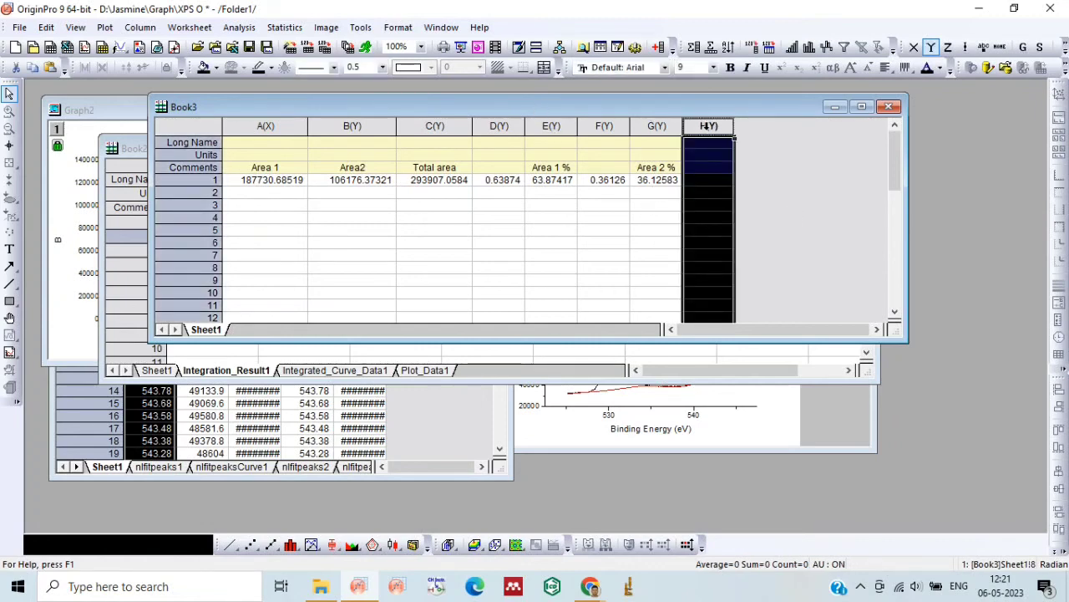
right_click(708, 127)
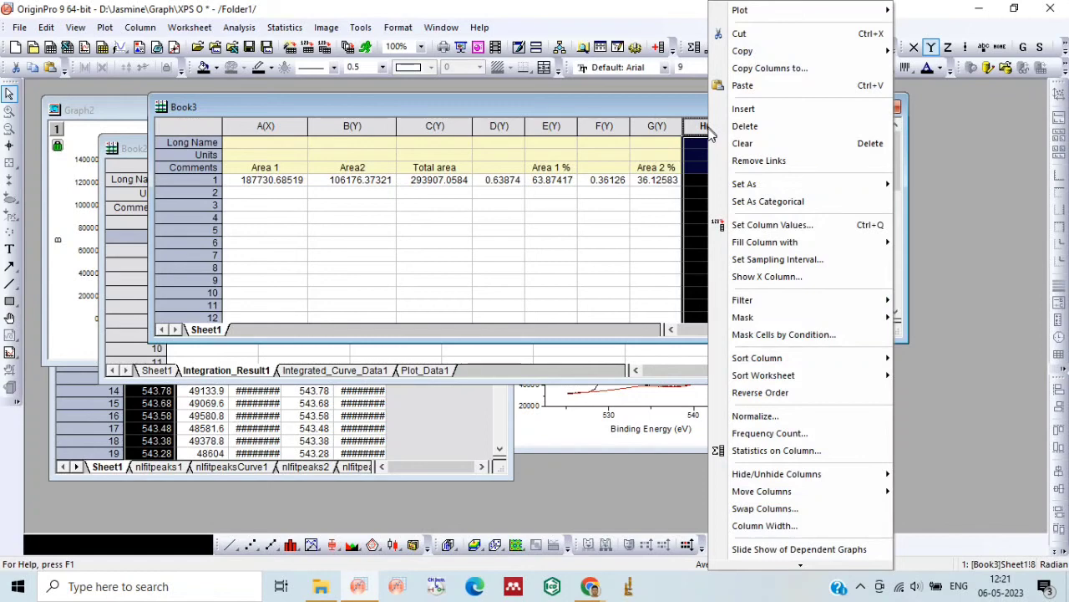
left_click(792, 226)
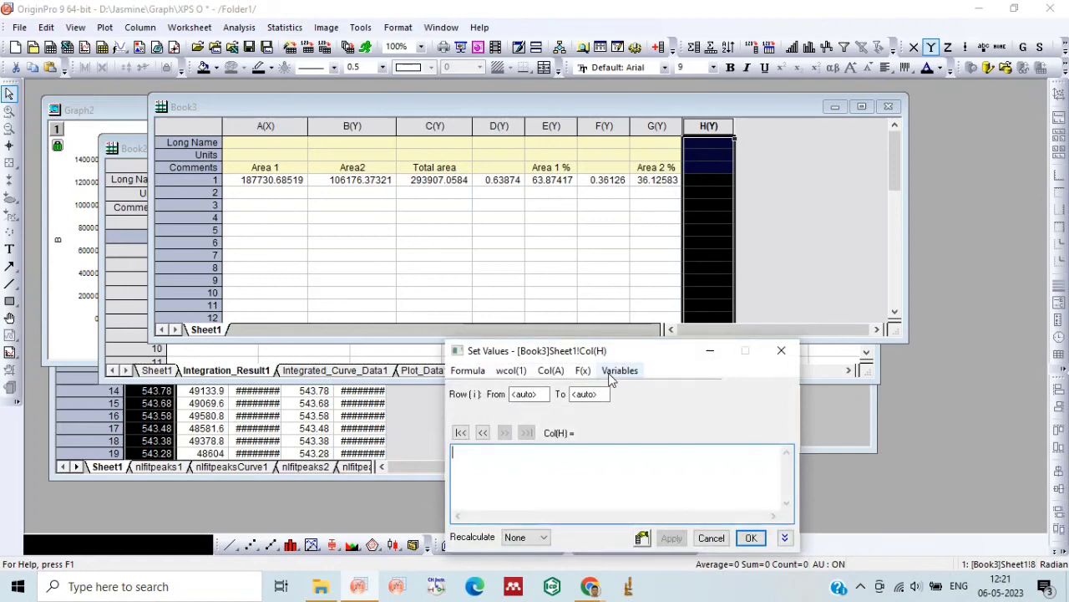
left_click(558, 376)
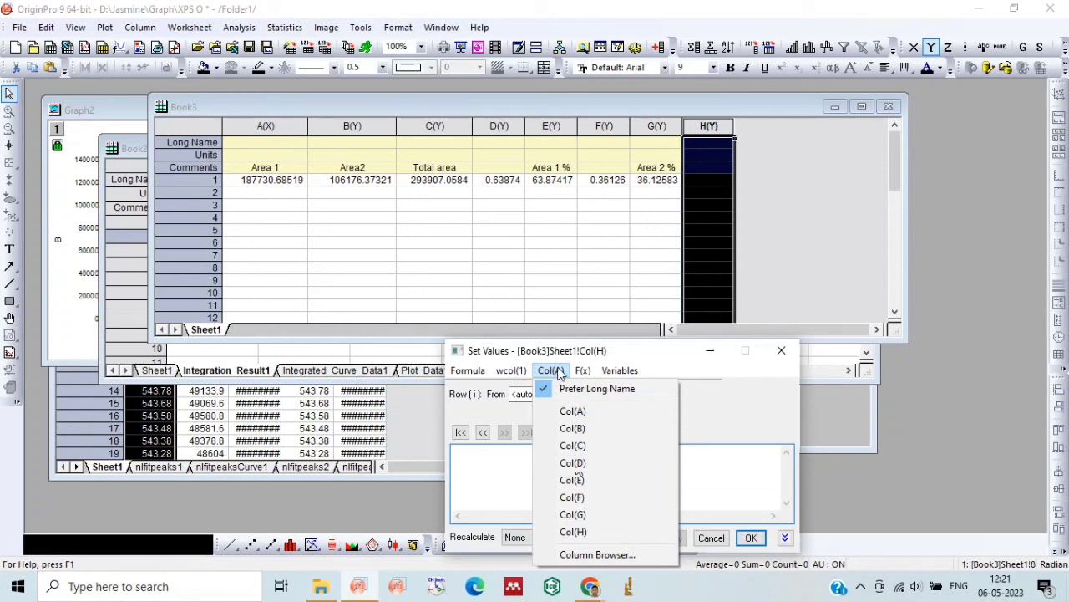
left_click(462, 481)
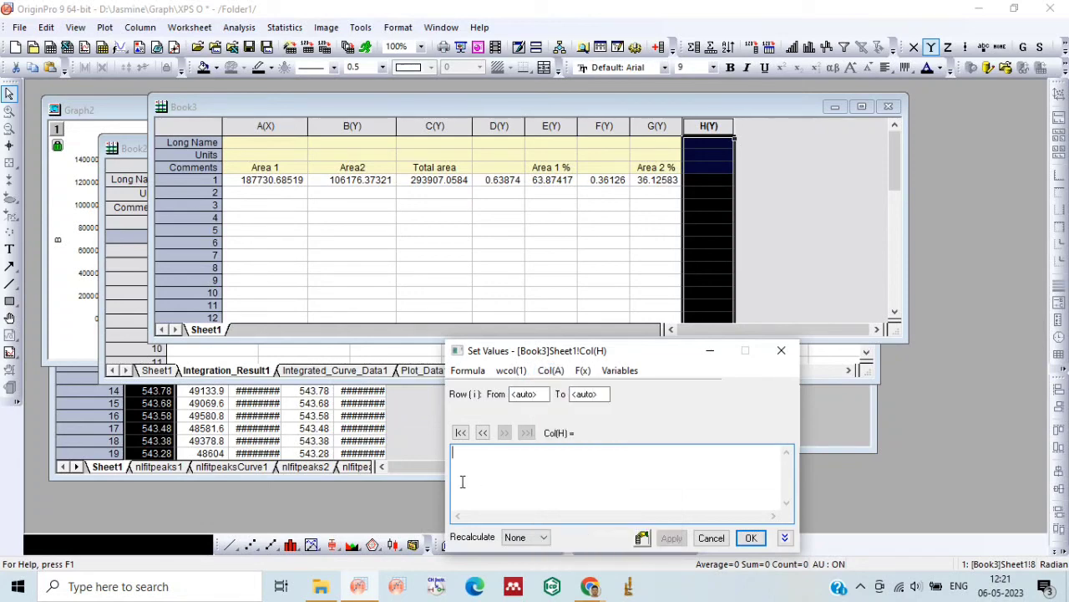
type("10")
left_click(554, 370)
type("0-")
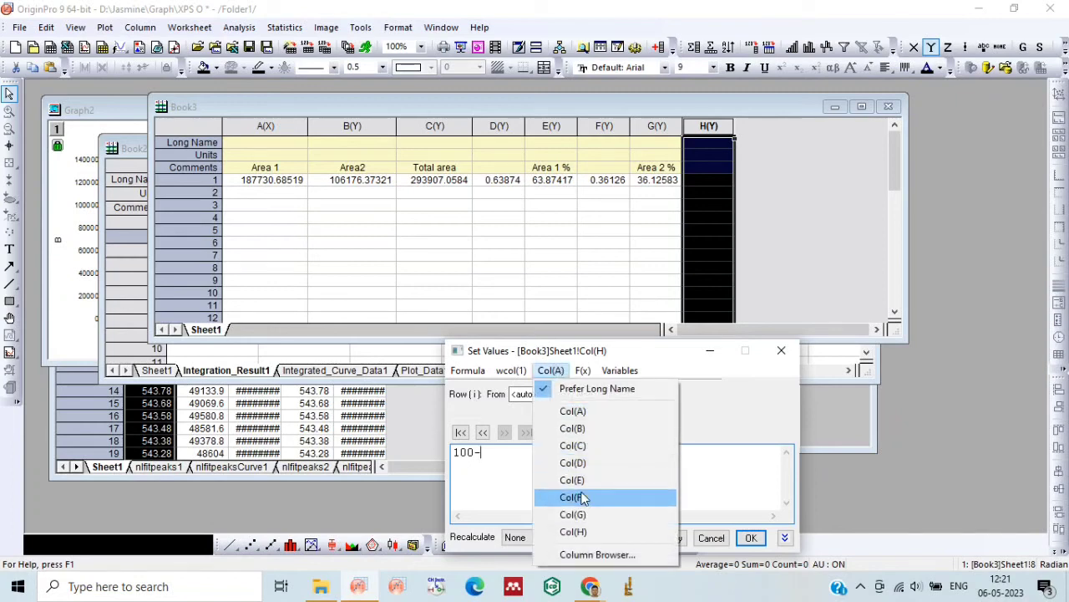
left_click(582, 482)
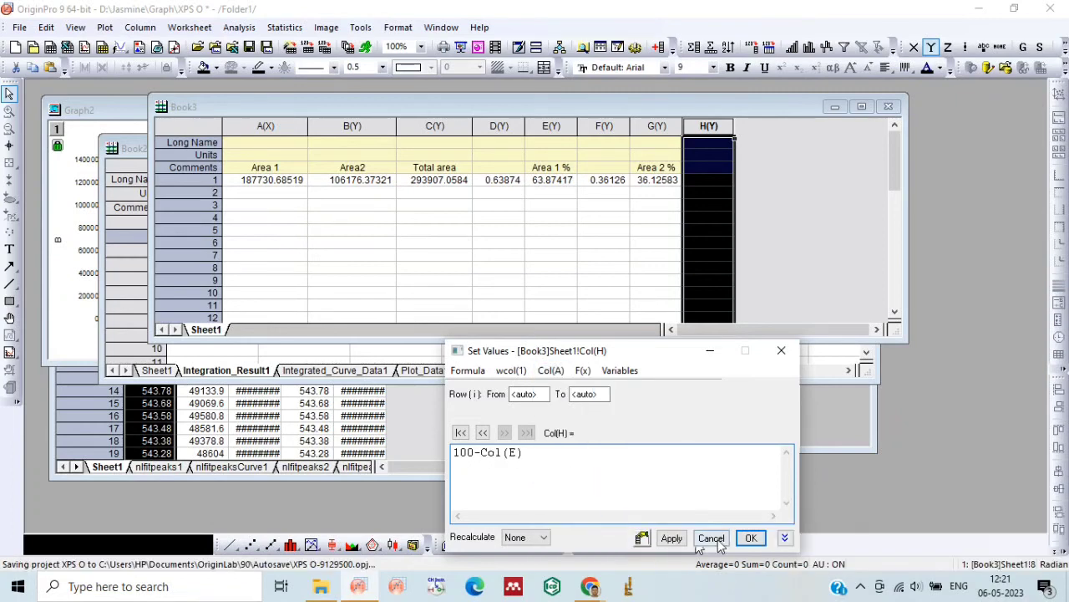
left_click(750, 539)
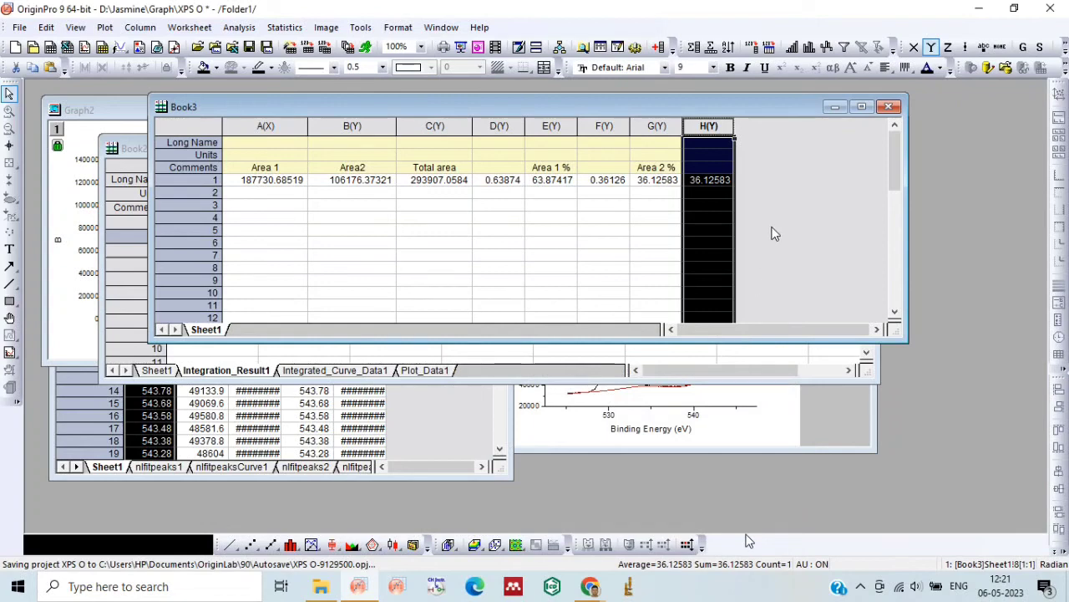
- Enter "Area 2 %" as the comment of column H(Y)
left_click(773, 234)
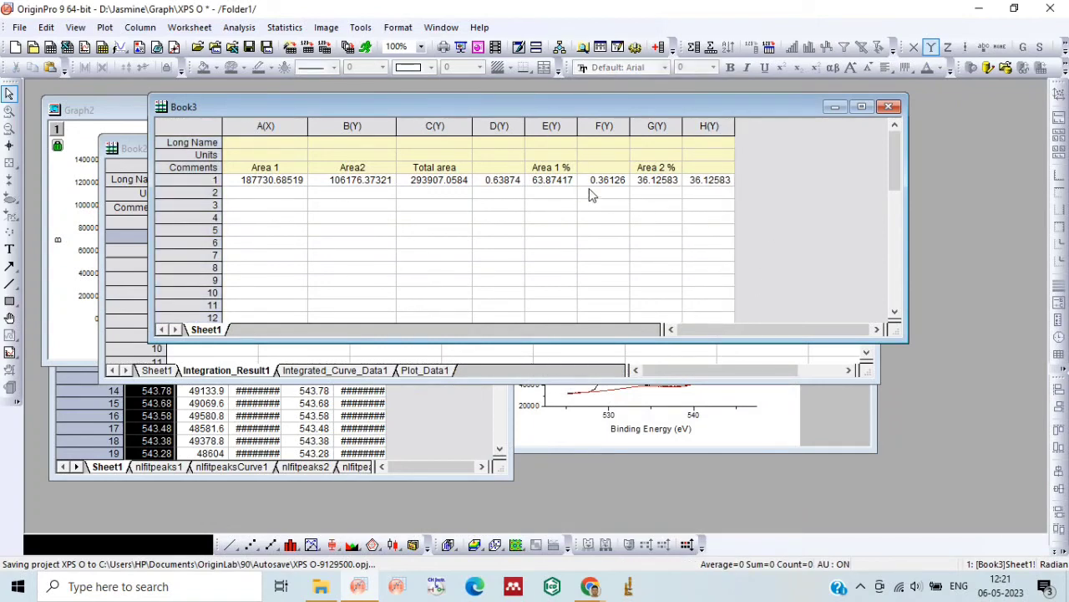
double_click(698, 168)
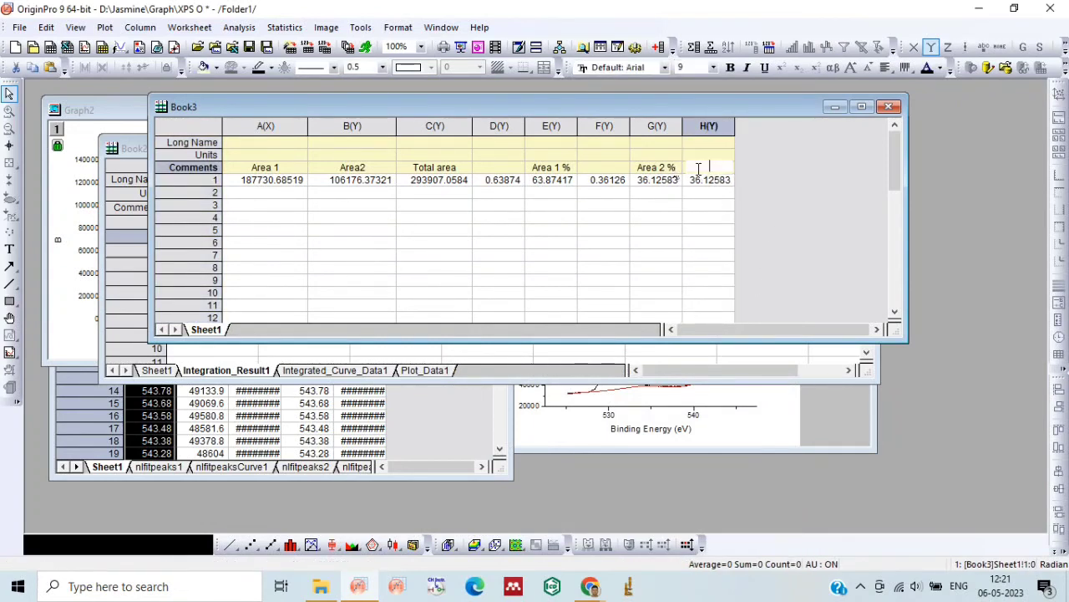
type("Area 2 %")
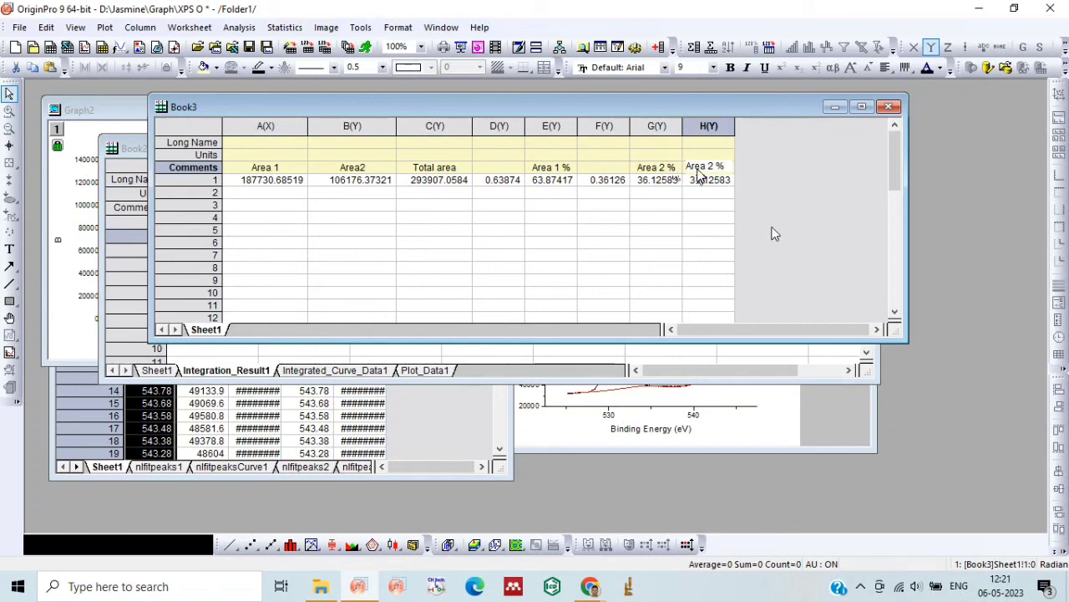